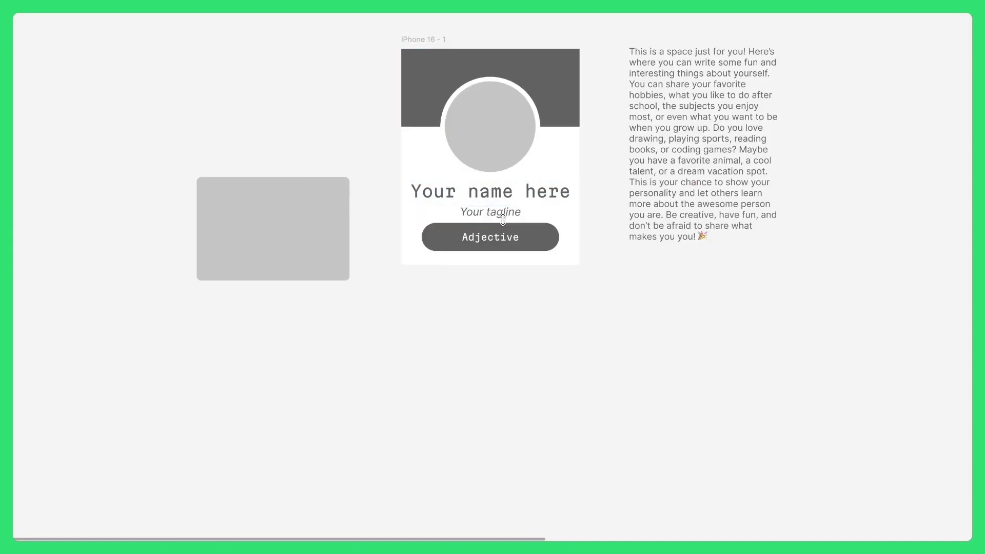
Duplicate the Adjective pill and move the description text into the frame below the buttons
{"action": "key", "text": "ctrl+d"}
{"action": "key", "text": "ctrl+d"}
{"action": "left_click", "coordinate": [682, 198]}
{"action": "left_click_drag", "start_coordinate": [682, 199], "coordinate": [503, 333]}
{"action": "scroll", "coordinate": [688, 328], "scroll_direction": "down", "scroll_amount": 1}
{"action": "left_click", "coordinate": [690, 316]}
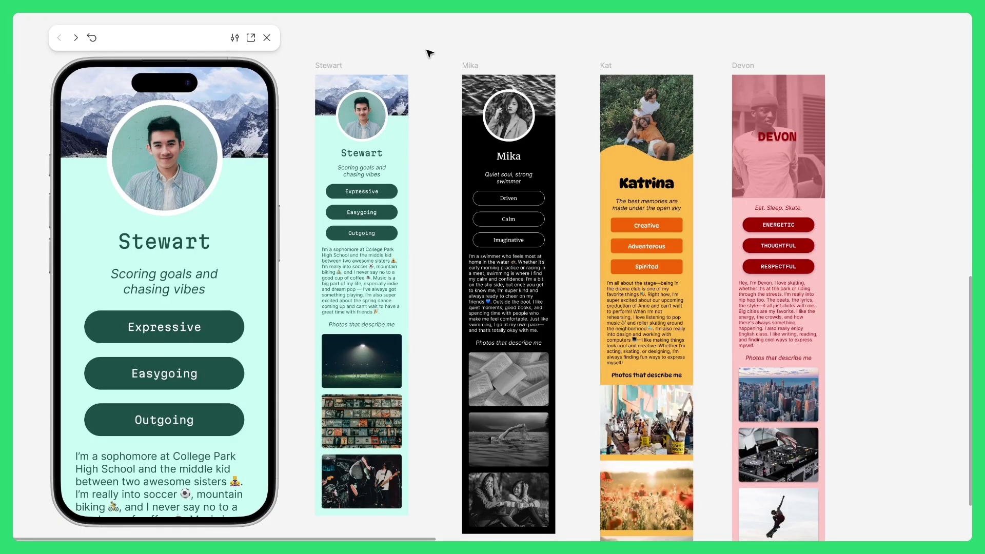
Preview the black swimmer, orange and pink skater example bio pages in turn
{"action": "left_click", "coordinate": [467, 66]}
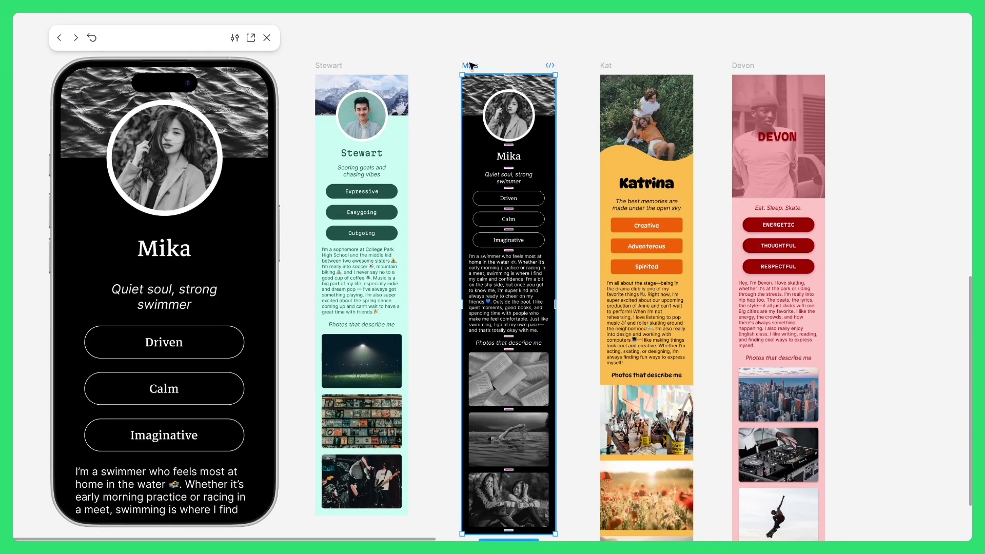
{"action": "scroll", "coordinate": [182, 241], "scroll_direction": "down", "scroll_amount": 5}
{"action": "scroll", "coordinate": [185, 244], "scroll_direction": "up", "scroll_amount": 5}
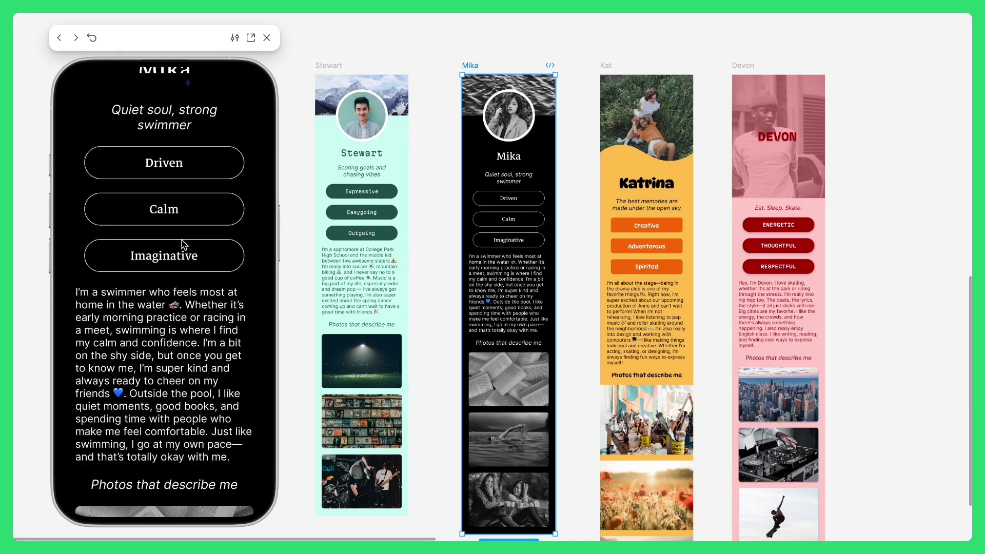
{"action": "left_click", "coordinate": [606, 65]}
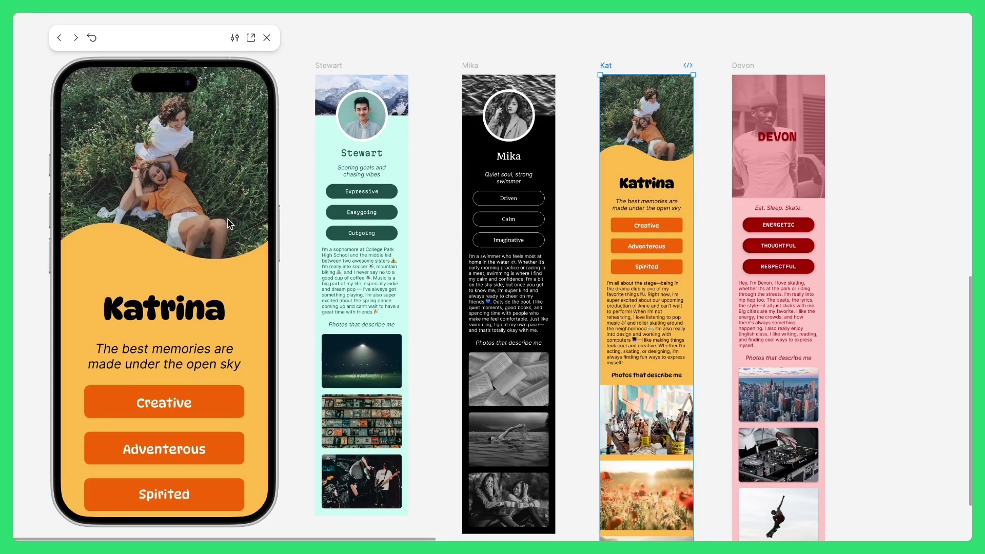
{"action": "scroll", "coordinate": [182, 254], "scroll_direction": "down", "scroll_amount": 10}
{"action": "scroll", "coordinate": [182, 254], "scroll_direction": "up", "scroll_amount": 10}
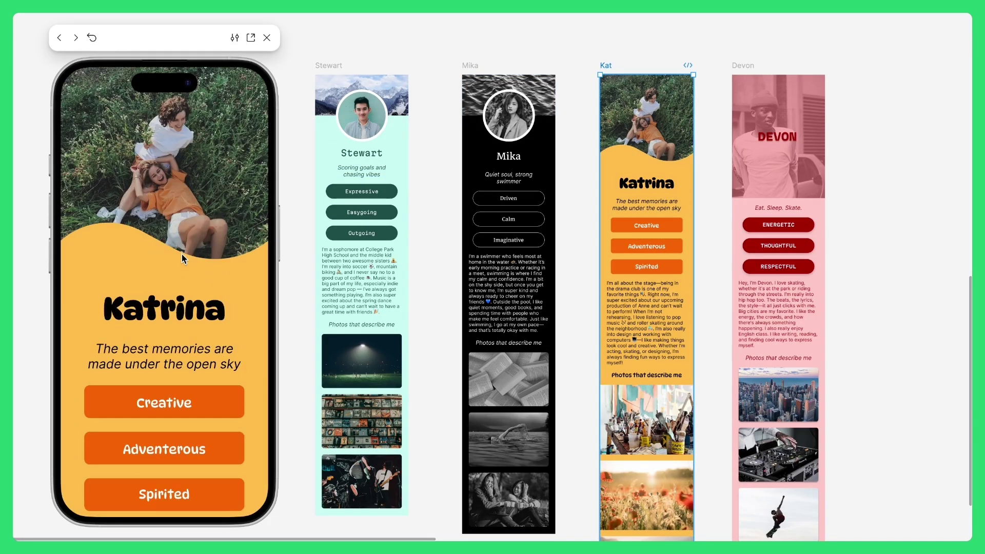
{"action": "left_click", "coordinate": [742, 65]}
{"action": "left_click", "coordinate": [774, 128]}
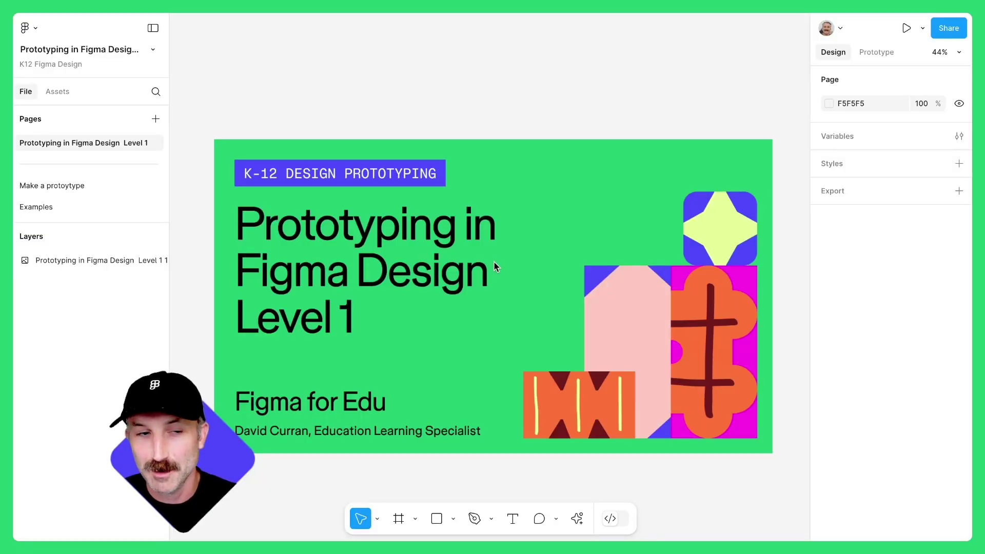
On the Make a prototype page, move the dark header rectangle to the top of the iPhone frame
{"action": "left_click", "coordinate": [52, 185]}
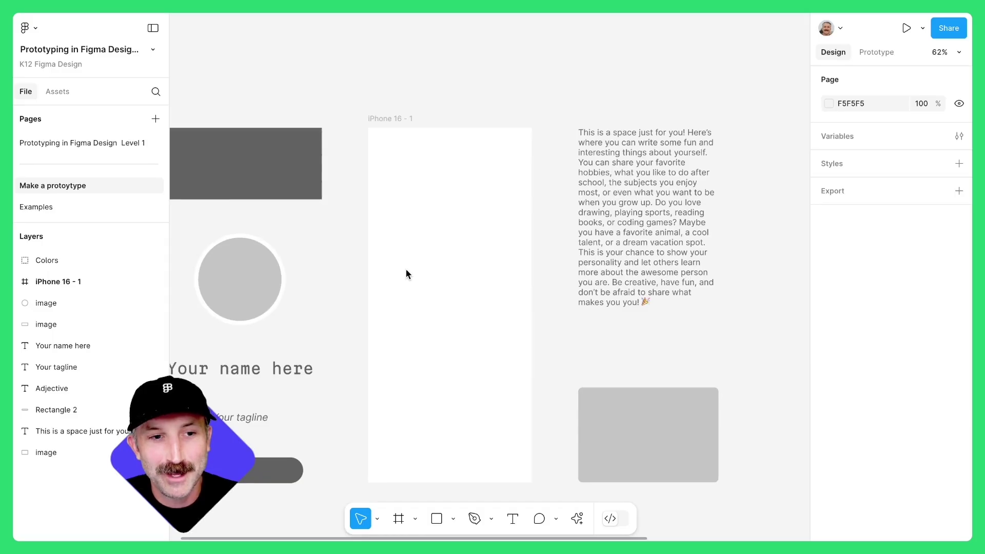
{"action": "left_click_drag", "start_coordinate": [405, 269], "coordinate": [477, 226]}
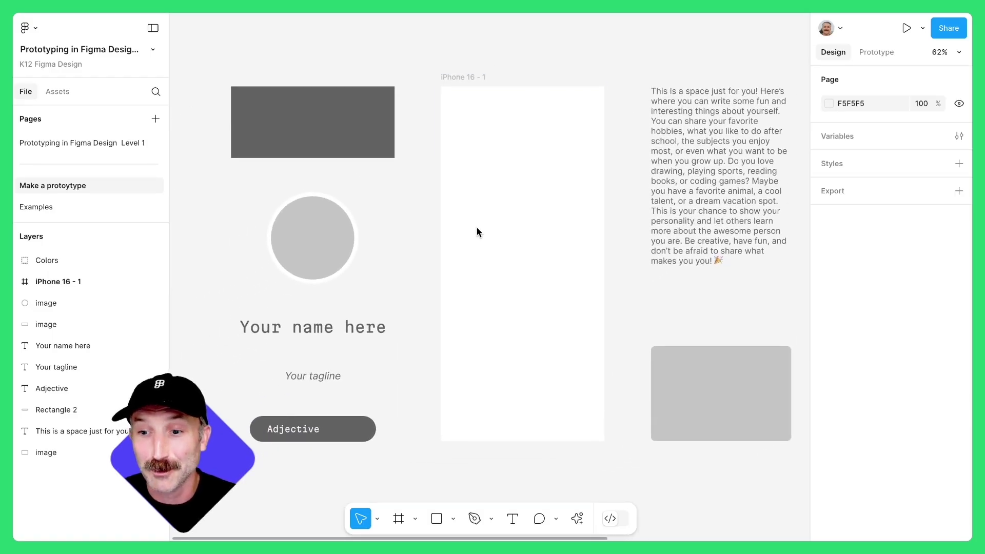
{"action": "left_click", "coordinate": [314, 121]}
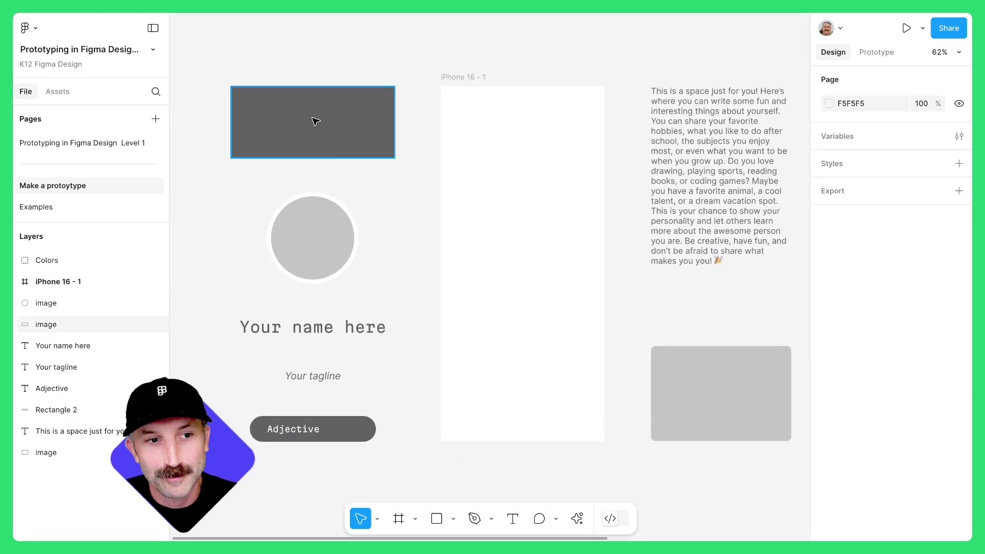
{"action": "left_click_drag", "start_coordinate": [310, 123], "coordinate": [506, 117]}
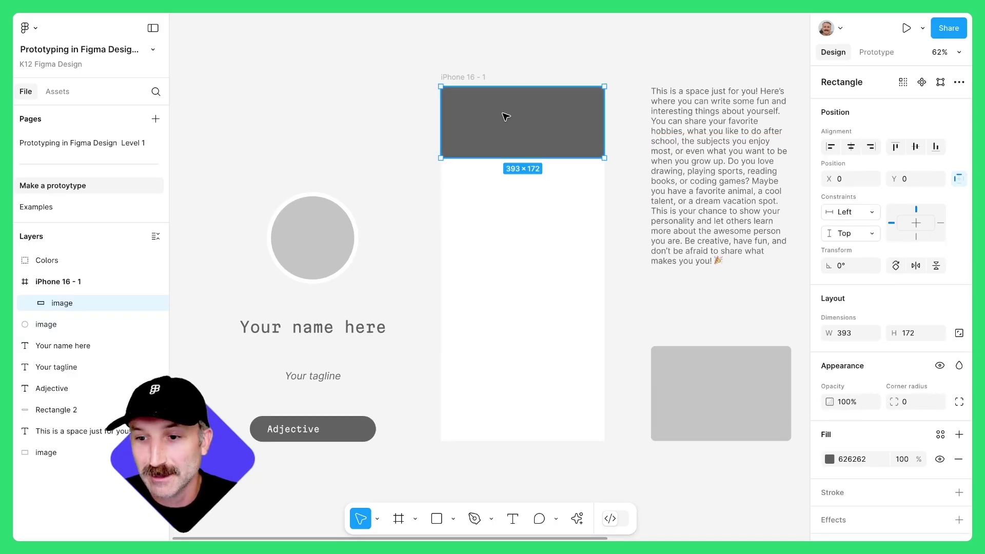
Centre the profile circle over the header, with the name and tagline stacked beneath it
{"action": "left_click", "coordinate": [308, 244]}
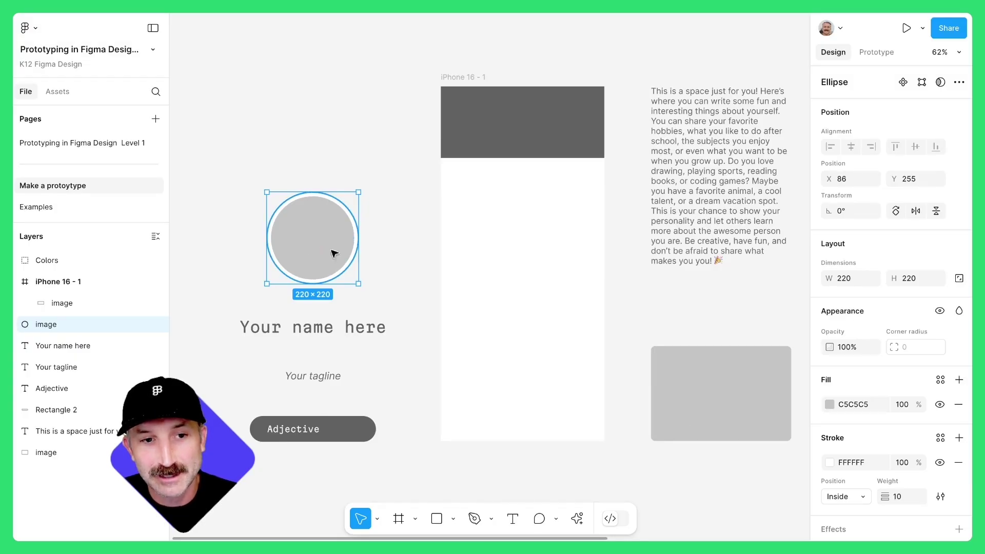
{"action": "left_click_drag", "start_coordinate": [334, 254], "coordinate": [522, 171]}
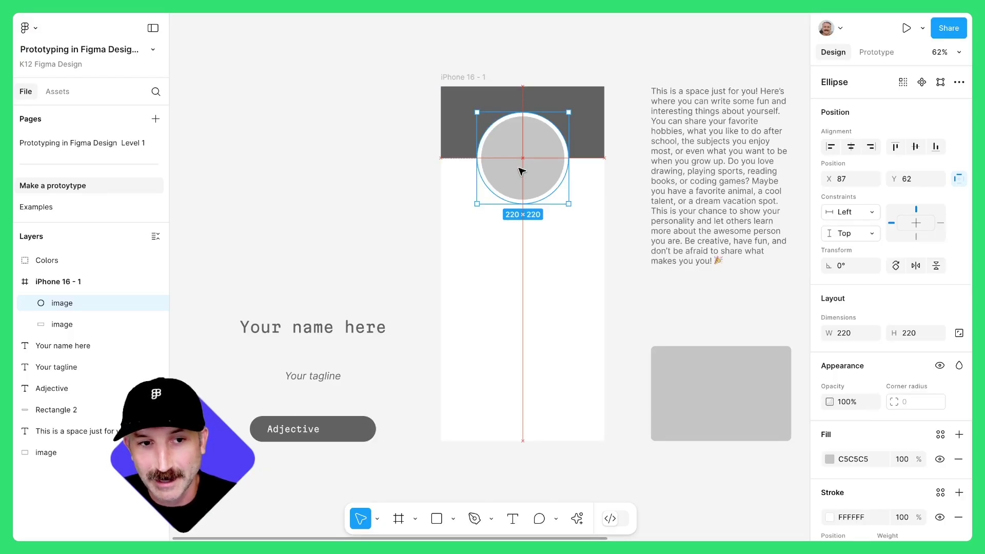
{"action": "left_click_drag", "start_coordinate": [310, 325], "coordinate": [519, 229]}
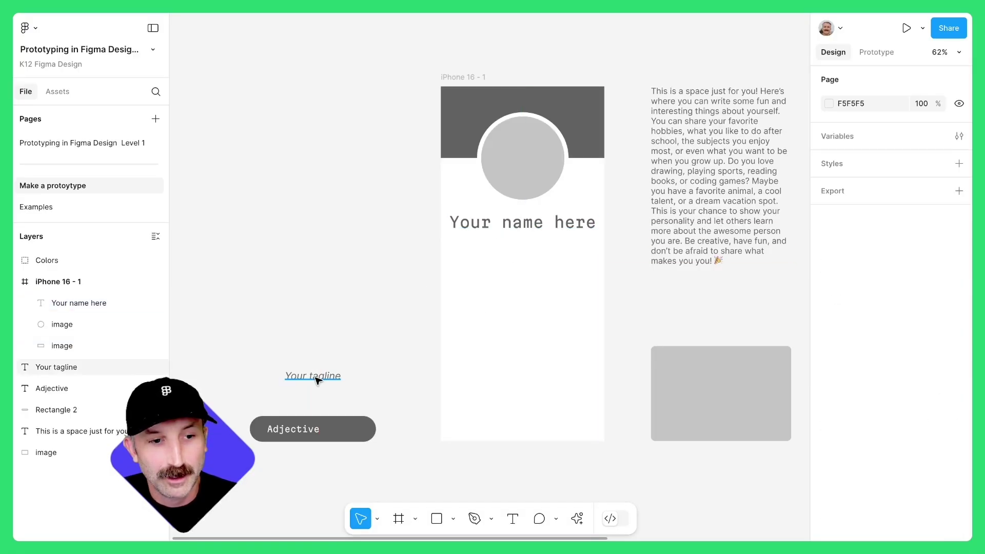
{"action": "left_click_drag", "start_coordinate": [321, 377], "coordinate": [524, 255]}
{"action": "left_click", "coordinate": [374, 322]}
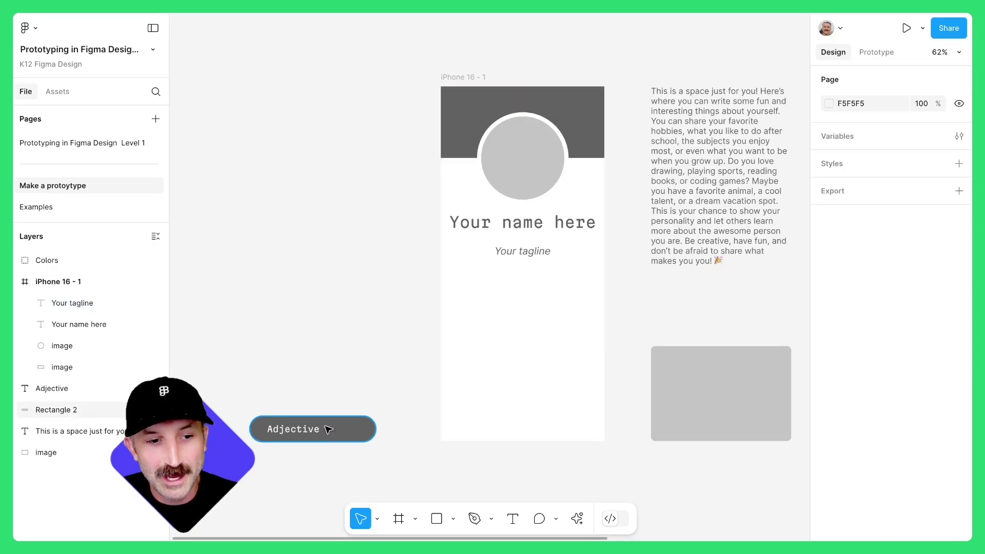
{"action": "left_click_drag", "start_coordinate": [342, 432], "coordinate": [537, 314]}
{"action": "key", "text": "Escape"}
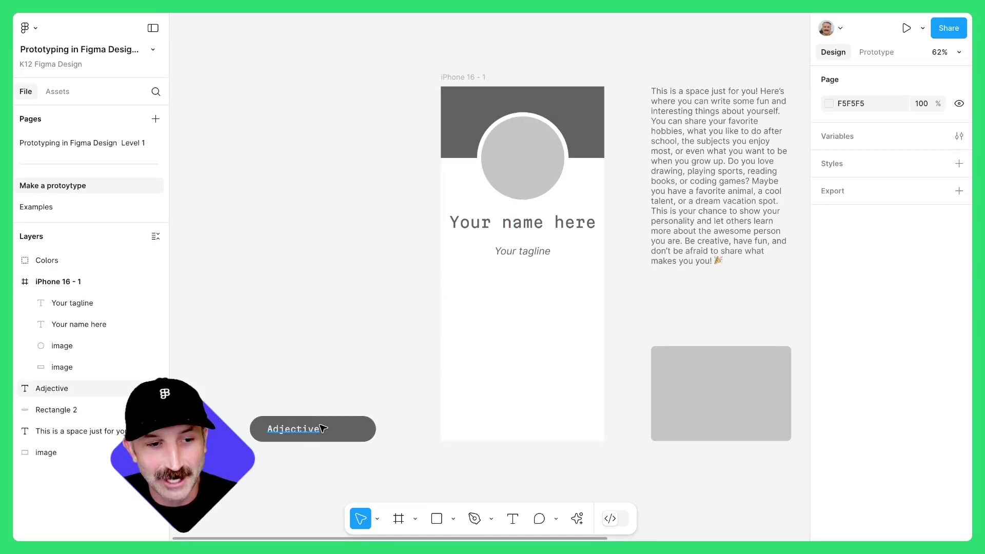
Centre the Adjective word horizontally on its pill and group the two
{"action": "scroll", "coordinate": [267, 441], "scroll_direction": "up", "scroll_amount": 5}
{"action": "left_click_drag", "start_coordinate": [224, 241], "coordinate": [744, 452]}
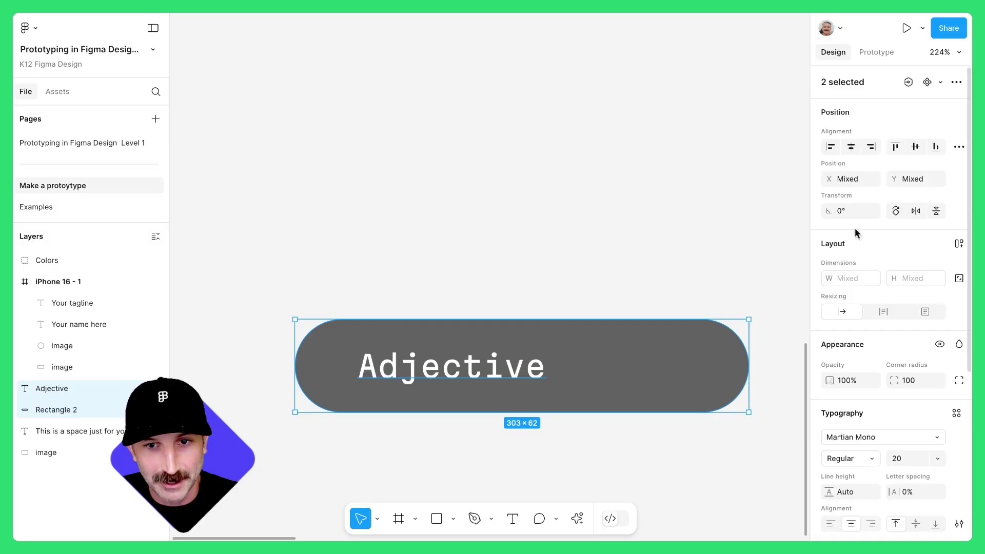
{"action": "left_click", "coordinate": [851, 146]}
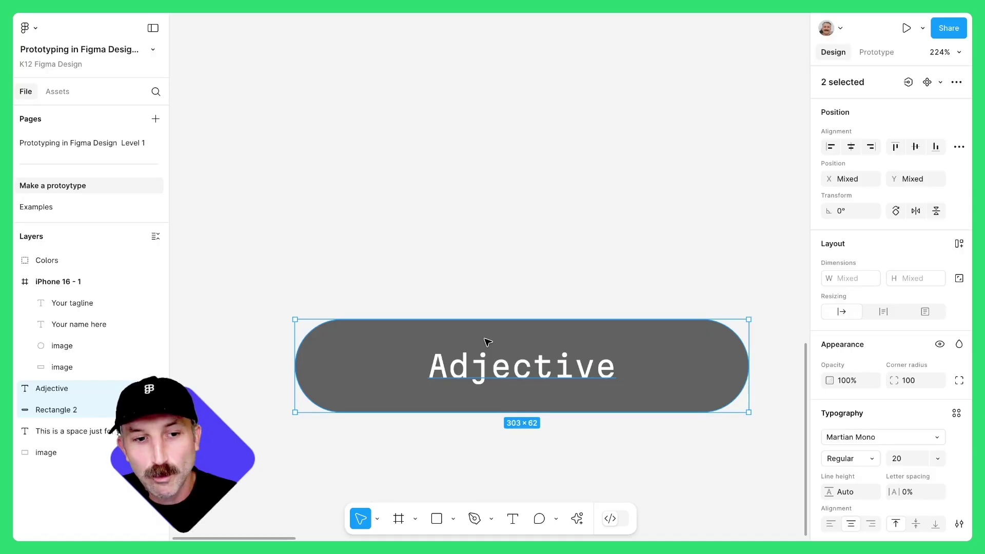
{"action": "key", "text": "ctrl+g"}
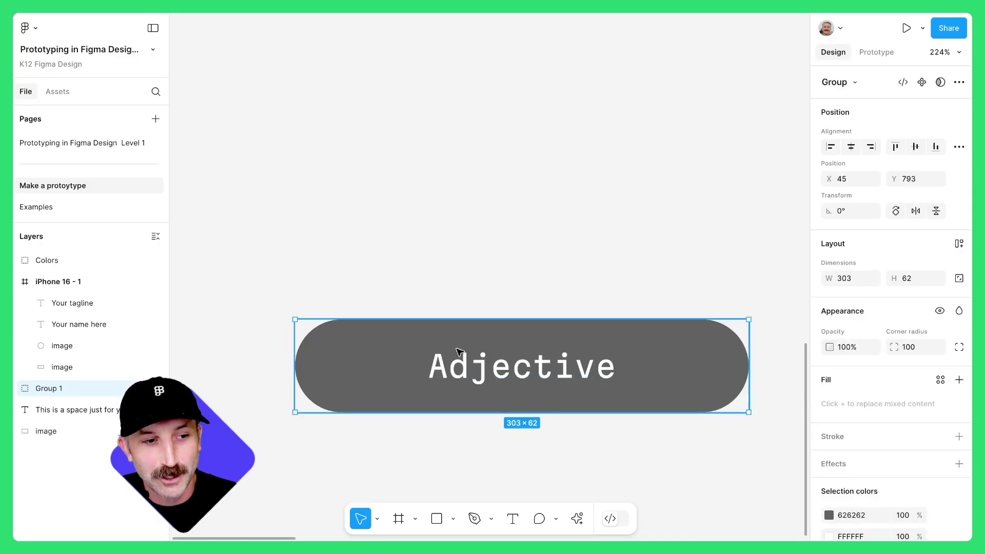
Rename the group 'Adjective' and place it below the tagline in the frame
{"action": "scroll", "coordinate": [563, 262], "scroll_direction": "down", "scroll_amount": 5}
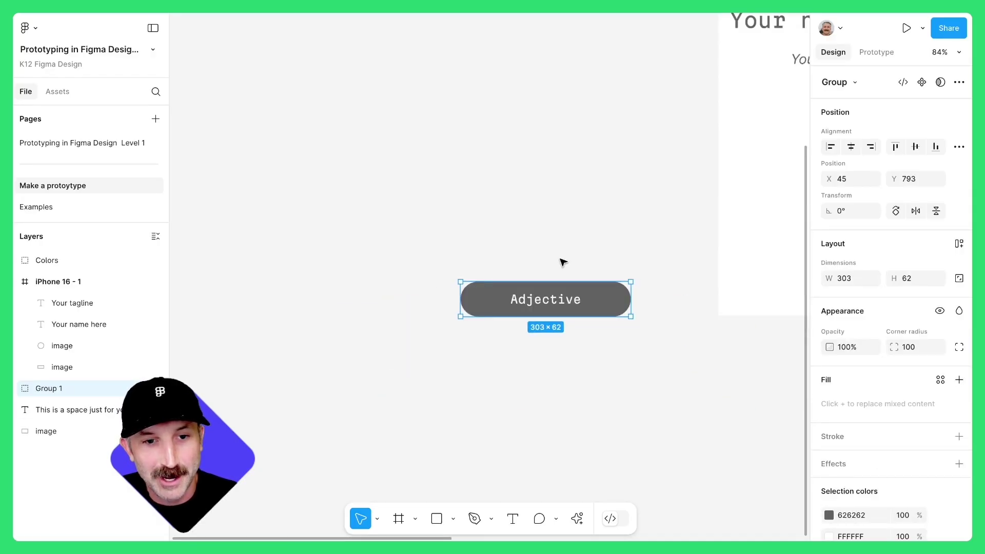
{"action": "scroll", "coordinate": [563, 262], "scroll_direction": "down", "scroll_amount": 2}
{"action": "double_click", "coordinate": [54, 388]}
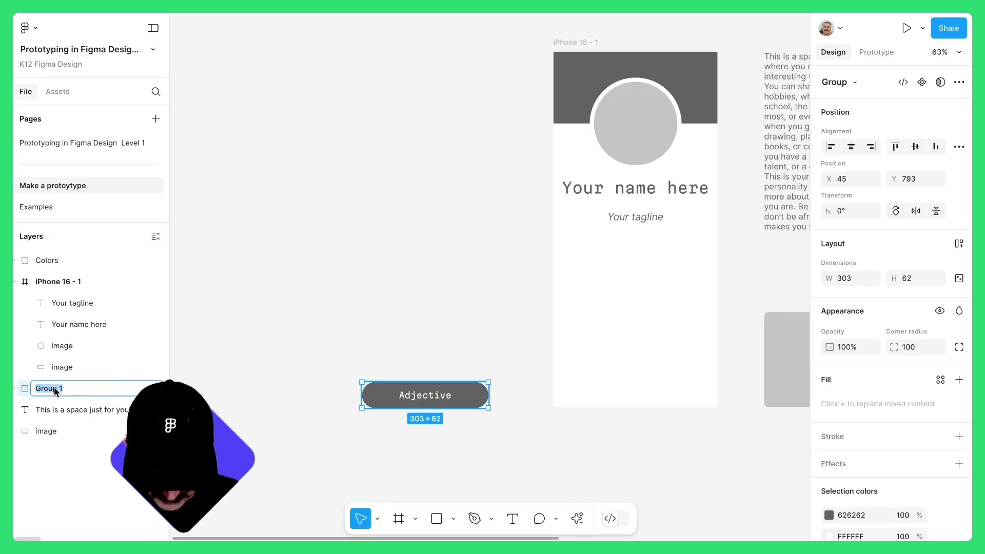
{"action": "type", "text": "Adjective"}
{"action": "key", "text": "Return"}
{"action": "left_click_drag", "start_coordinate": [446, 389], "coordinate": [631, 252]}
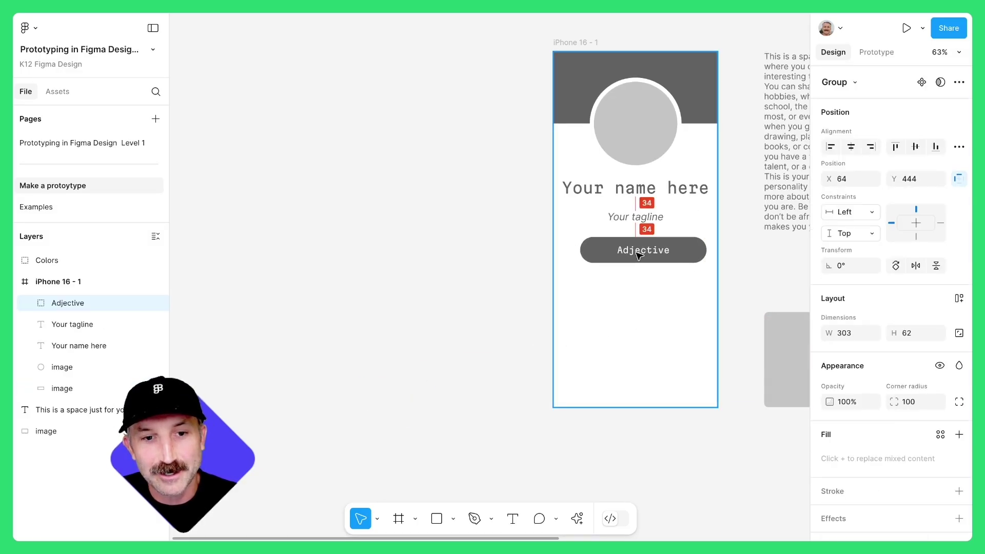
{"action": "left_click", "coordinate": [574, 264]}
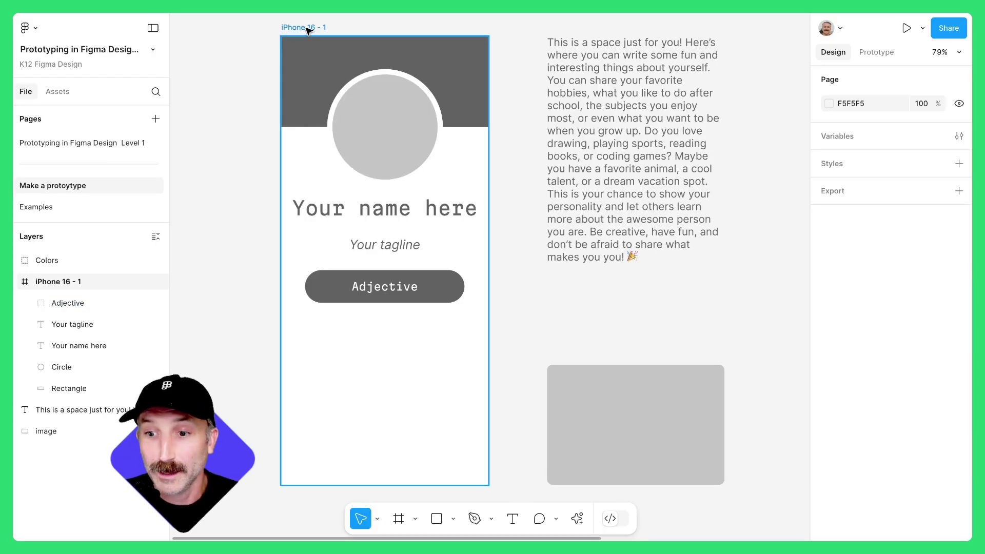
Try auto layout on the iPhone frame, then undo it to restore the original layout
{"action": "left_click", "coordinate": [308, 31]}
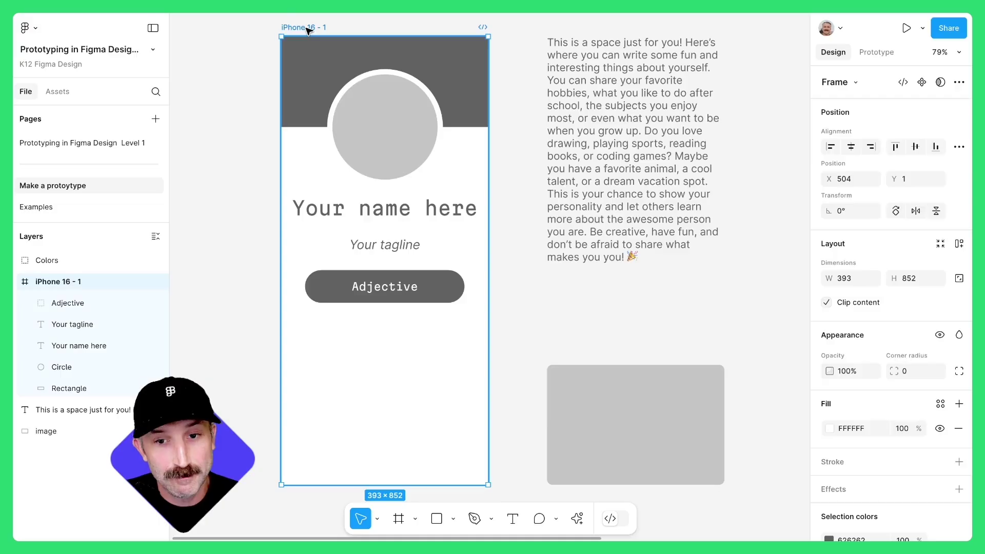
{"action": "left_click", "coordinate": [959, 244]}
{"action": "key", "text": "ctrl+z"}
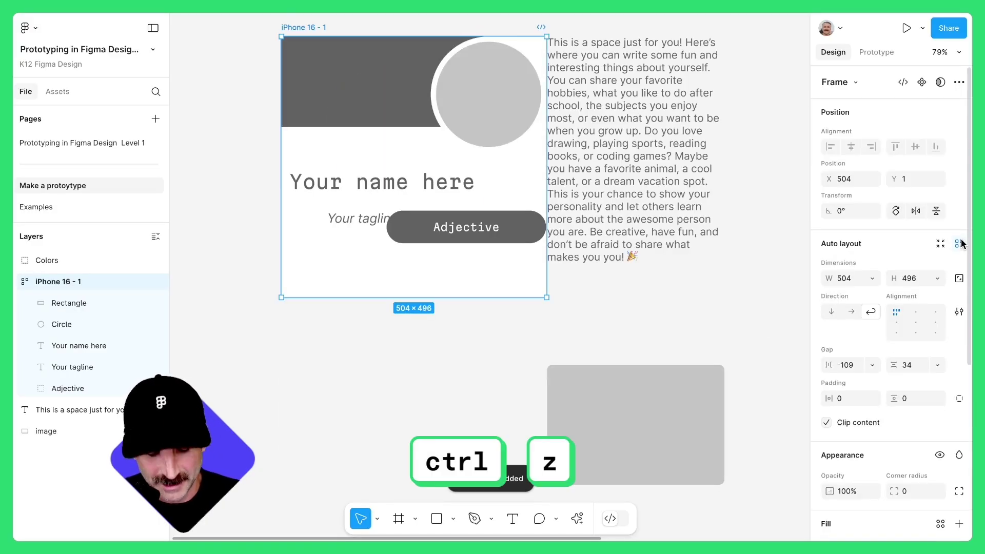
{"action": "key", "text": "ctrl+z"}
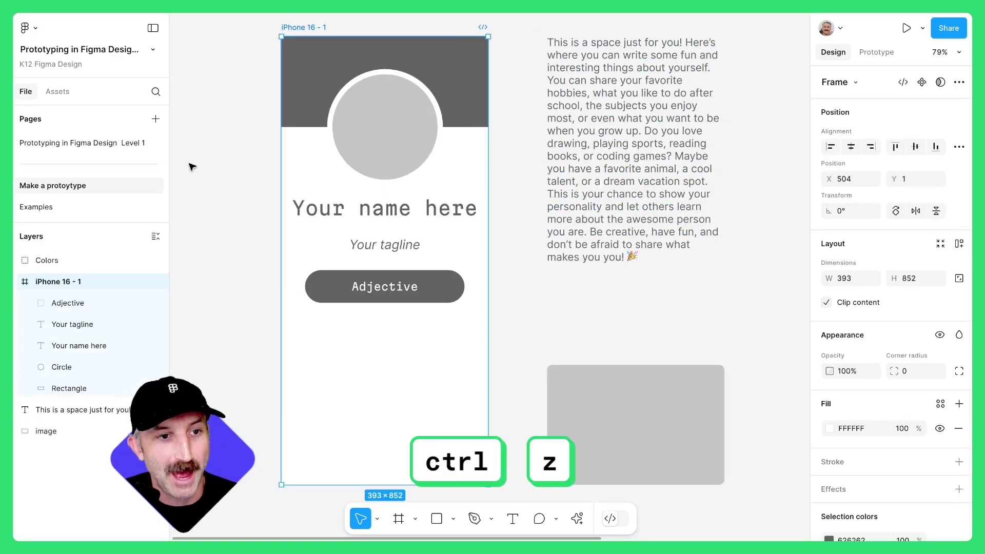
{"action": "left_click", "coordinate": [234, 154]}
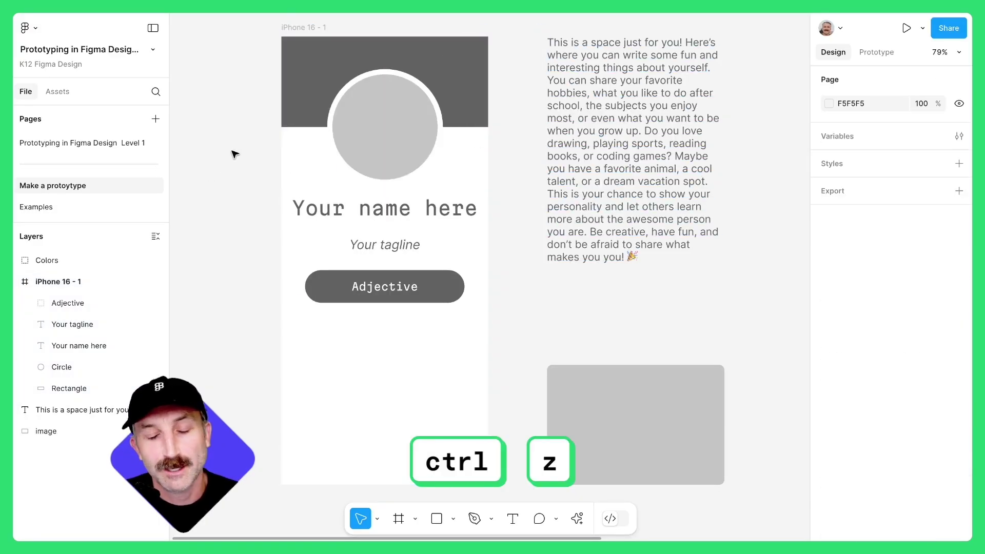
Group the dark header rectangle and profile circle into Group 1
{"action": "left_click", "coordinate": [317, 82]}
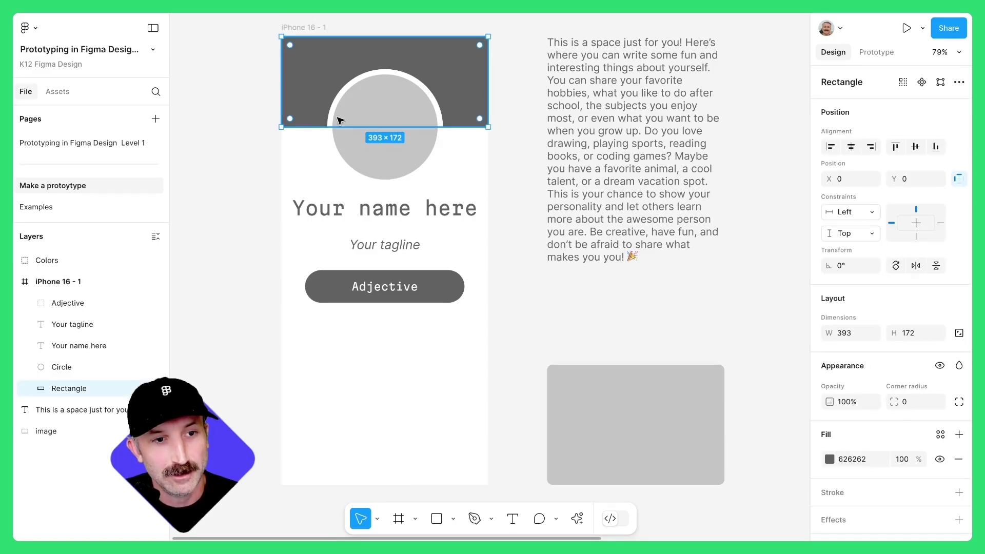
{"action": "left_click", "coordinate": [378, 170], "text": "shift"}
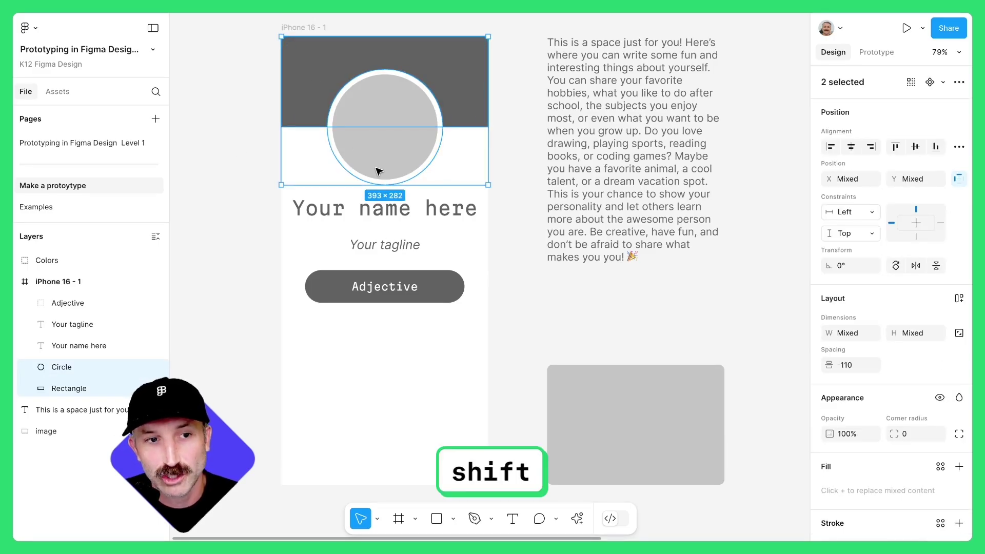
{"action": "key", "text": "ctrl+g"}
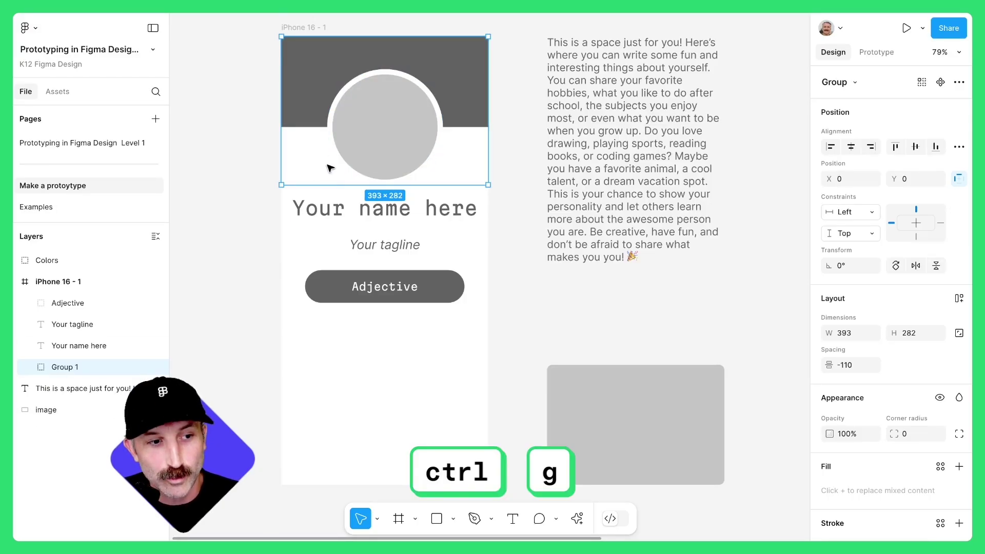
Turn on auto layout for the iPhone frame with a 20 gap between items
{"action": "left_click", "coordinate": [230, 50]}
{"action": "left_click", "coordinate": [288, 32]}
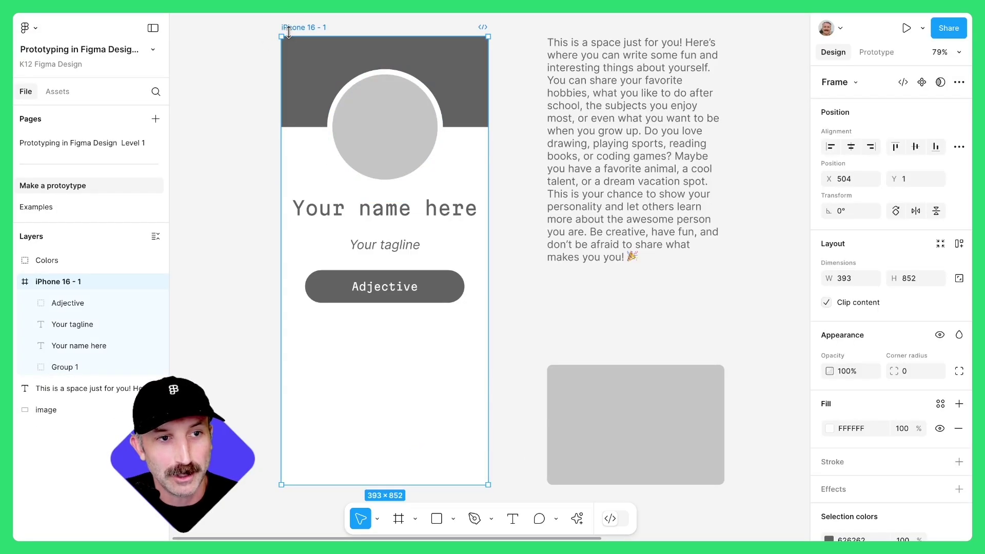
{"action": "left_click", "coordinate": [956, 244]}
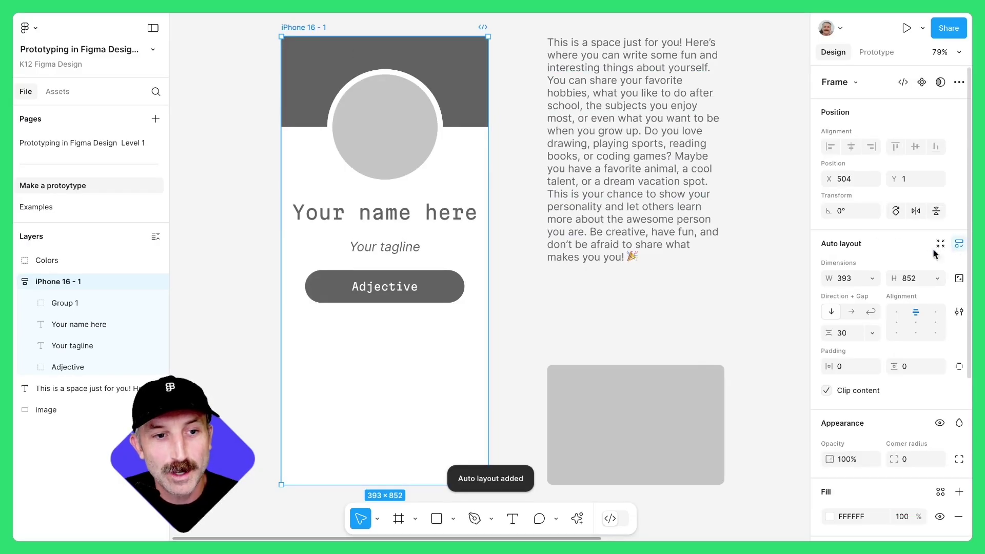
{"action": "left_click_drag", "start_coordinate": [392, 197], "coordinate": [388, 197]}
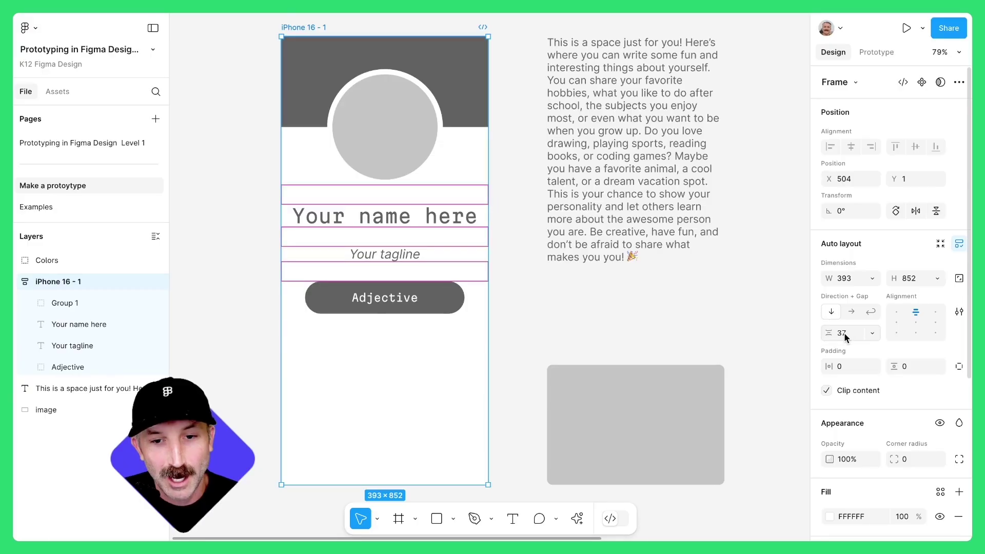
{"action": "left_click", "coordinate": [845, 333]}
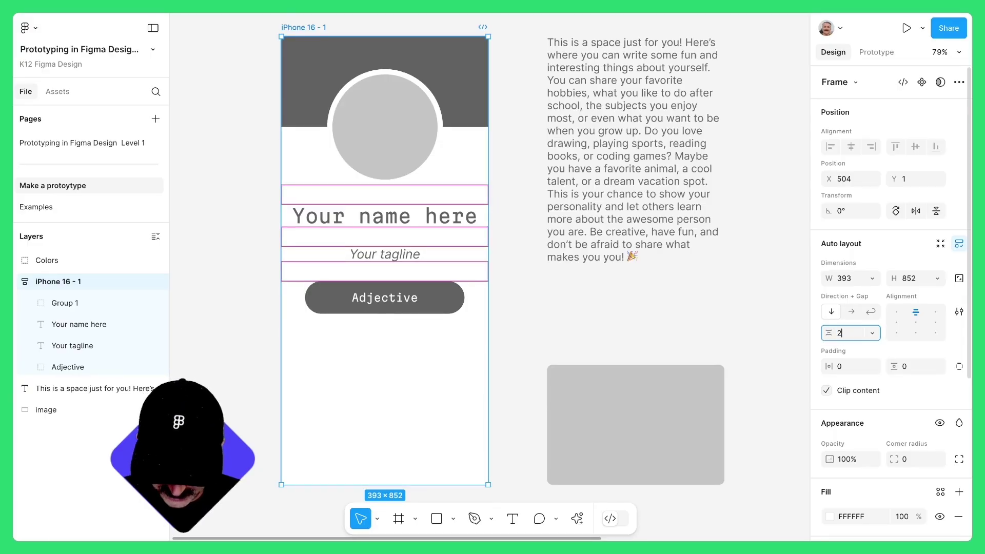
{"action": "type", "text": "20"}
{"action": "key", "text": "Return"}
Set the frame height to Hug contents and its bottom padding to 30
{"action": "left_click", "coordinate": [258, 189]}
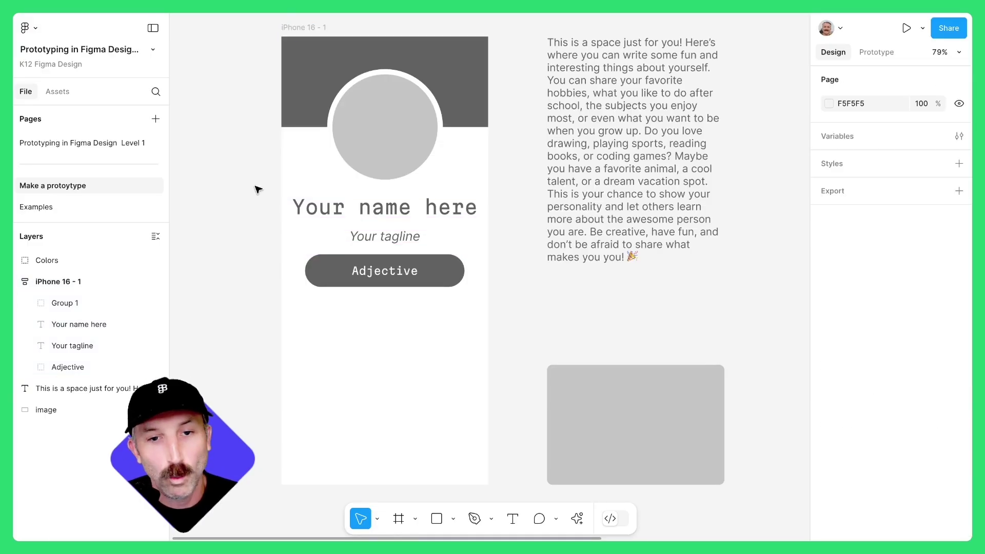
{"action": "left_click", "coordinate": [297, 32]}
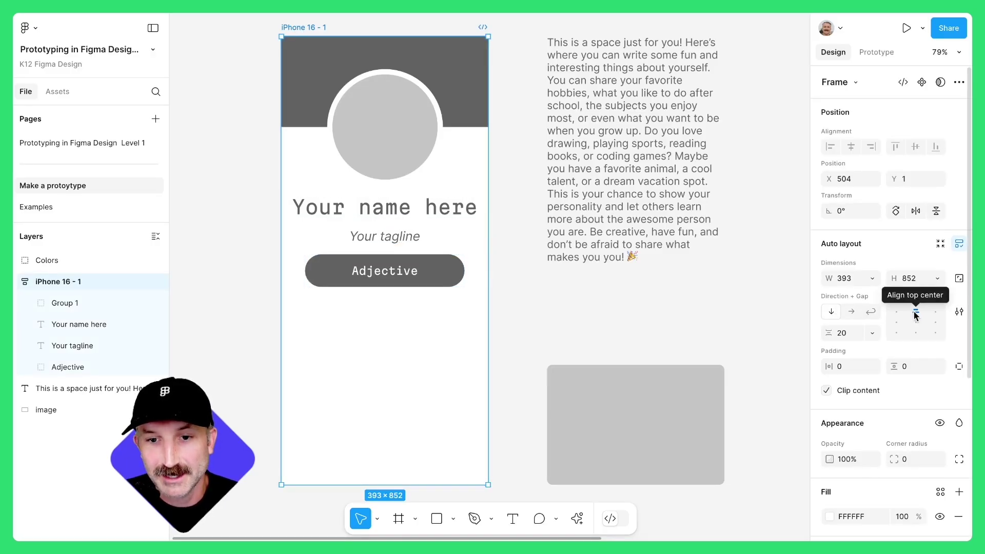
{"action": "left_click", "coordinate": [938, 279]}
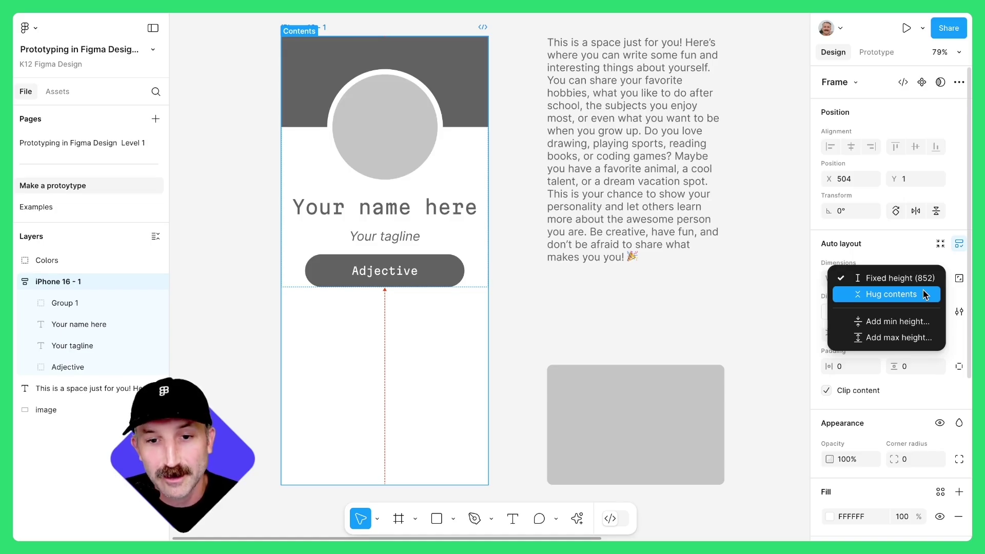
{"action": "left_click", "coordinate": [923, 295]}
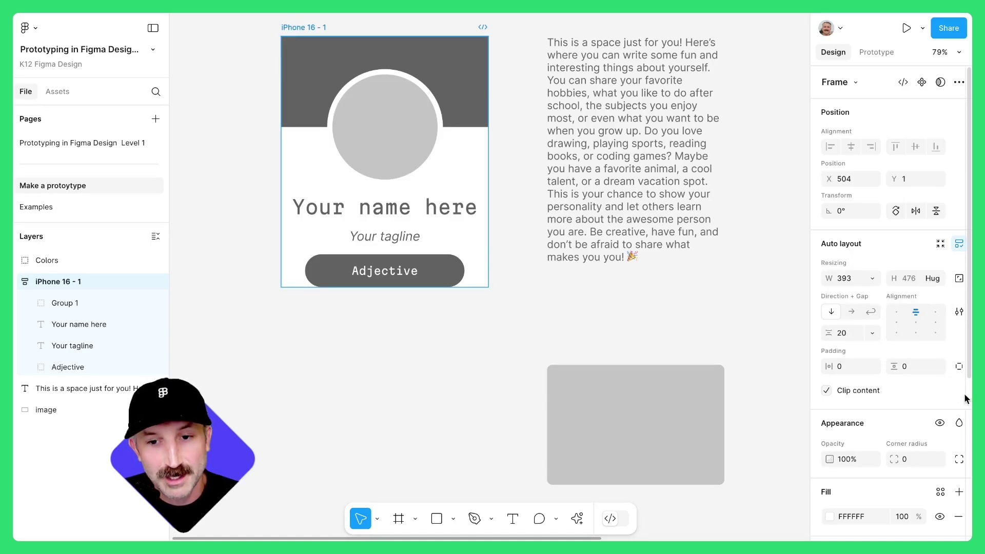
{"action": "left_click", "coordinate": [958, 367]}
{"action": "left_click", "coordinate": [919, 388]}
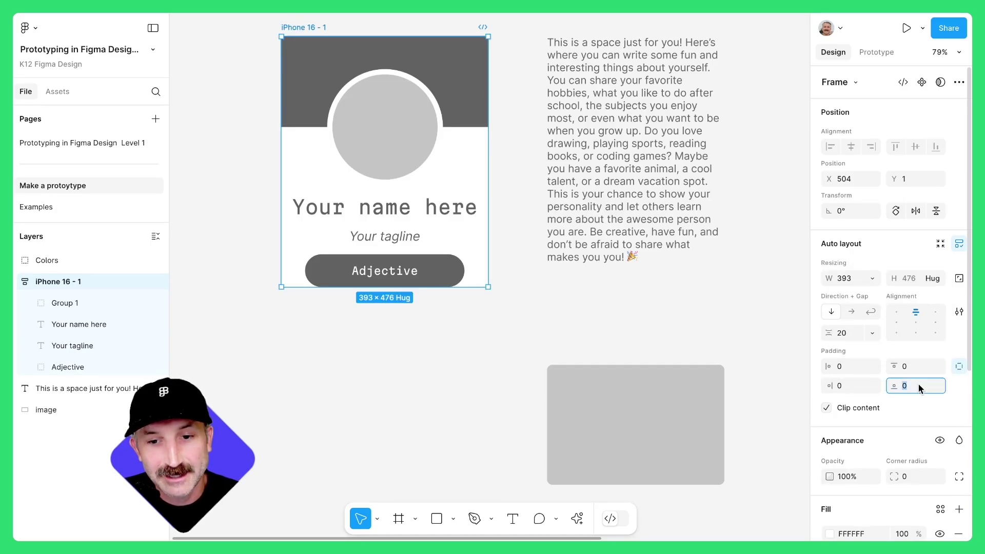
{"action": "type", "text": "30"}
{"action": "key", "text": "Return"}
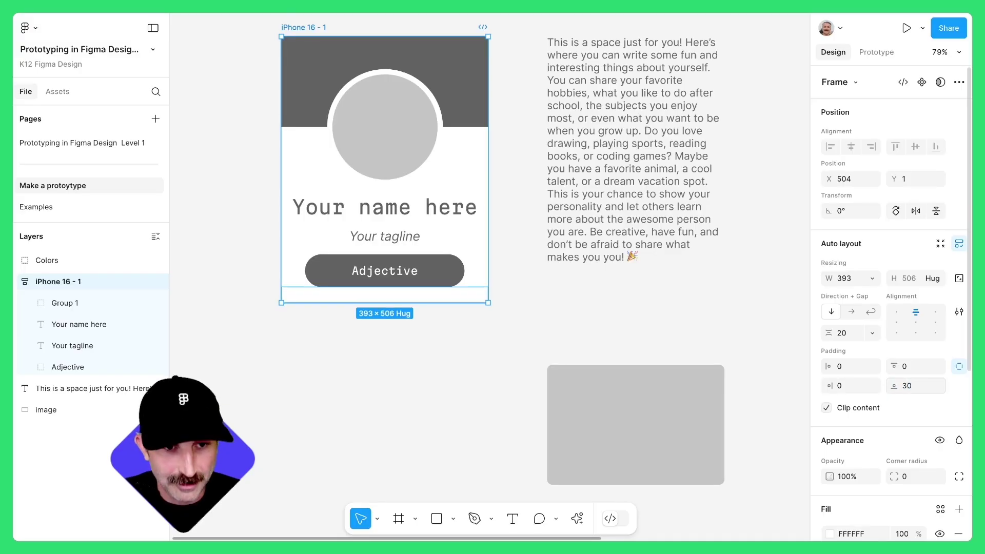
{"action": "key", "text": "Escape"}
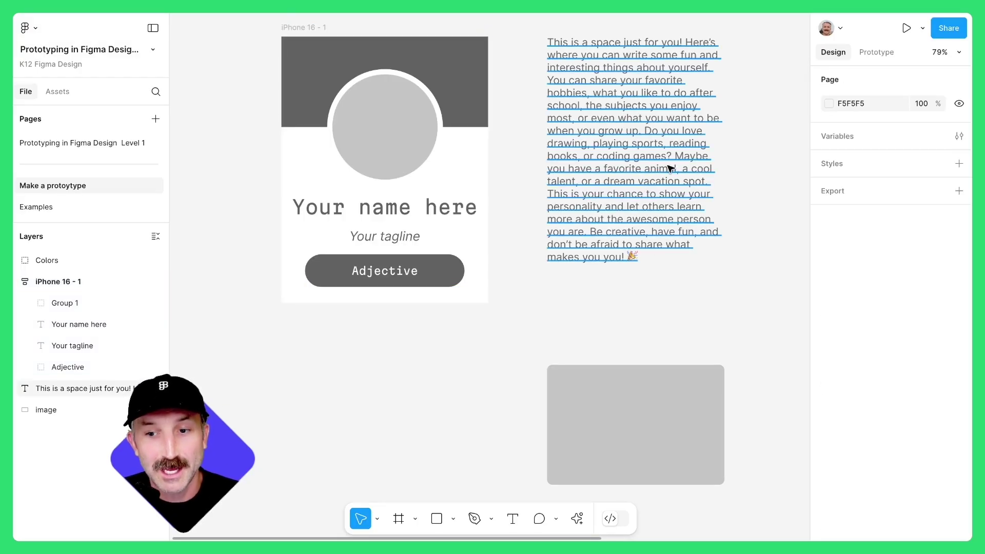
Drop the bio paragraph, then the grey image placeholder, into the auto layout frame under Adjective
{"action": "left_click_drag", "start_coordinate": [626, 143], "coordinate": [386, 288]}
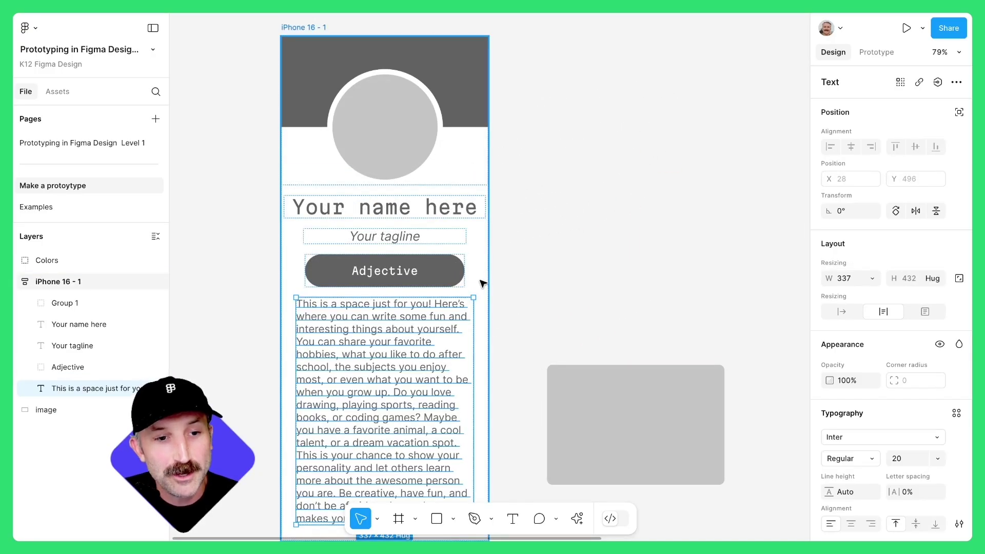
{"action": "scroll", "coordinate": [479, 282], "scroll_direction": "down", "scroll_amount": 3}
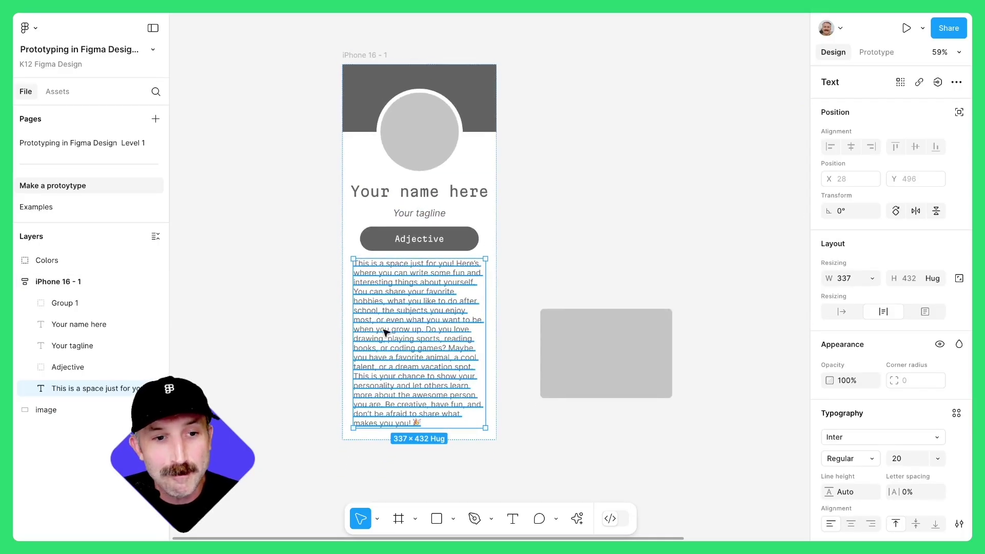
{"action": "left_click", "coordinate": [599, 360]}
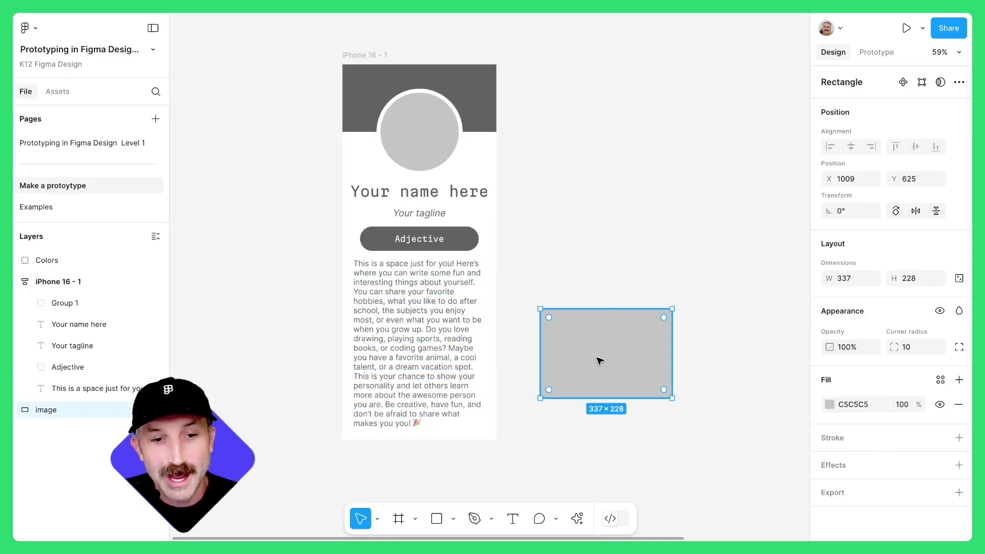
{"action": "left_click_drag", "start_coordinate": [611, 352], "coordinate": [438, 460]}
{"action": "scroll", "coordinate": [426, 411], "scroll_direction": "down", "scroll_amount": 3}
{"action": "left_click", "coordinate": [417, 385]}
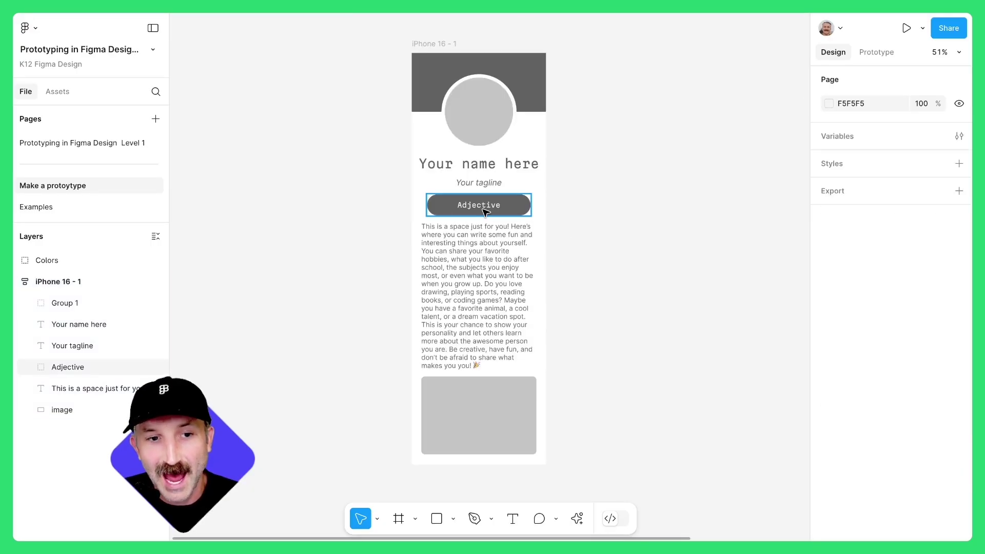
Duplicate the Adjective pill twice to make three pills
{"action": "left_click", "coordinate": [485, 212]}
{"action": "key", "text": "ctrl+d"}
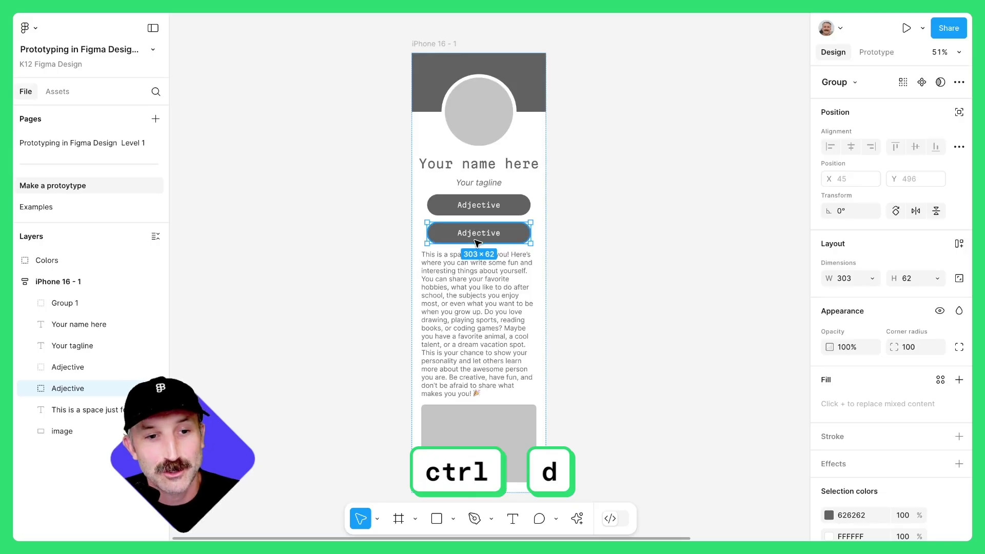
{"action": "key", "text": "ctrl+d"}
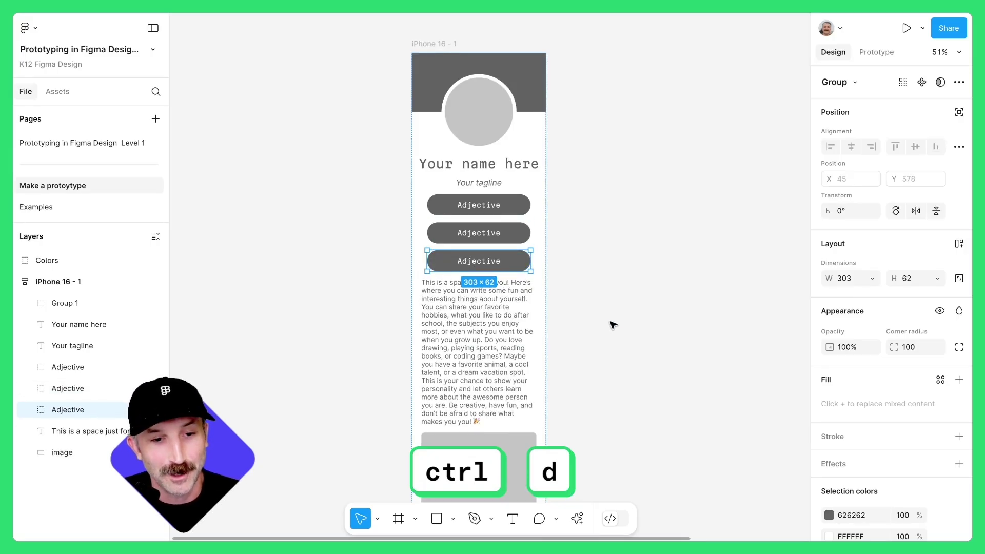
Duplicate the grey image placeholder twice to make three 337×228 placeholders
{"action": "scroll", "coordinate": [565, 359], "scroll_direction": "down", "scroll_amount": 2}
{"action": "left_click", "coordinate": [498, 405]}
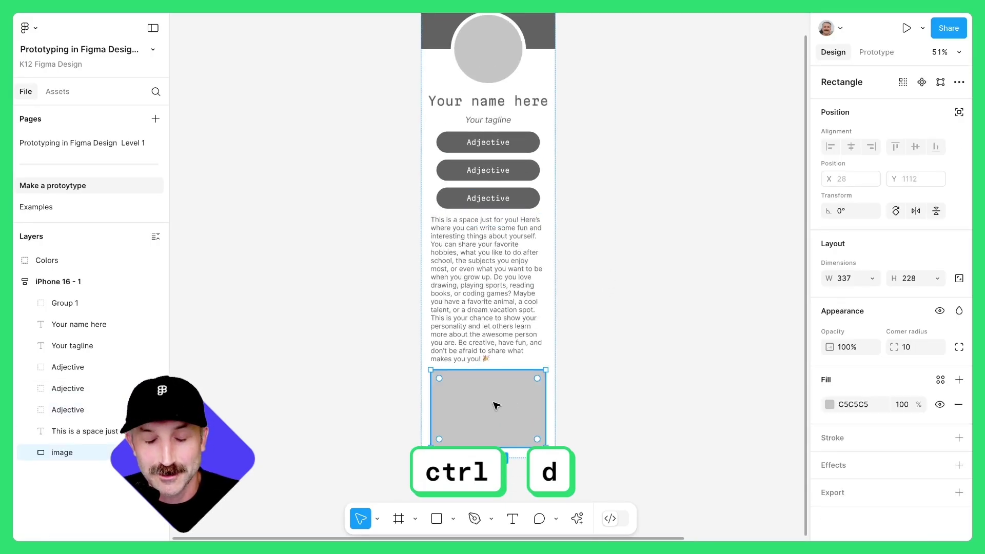
{"action": "key", "text": "ctrl+d"}
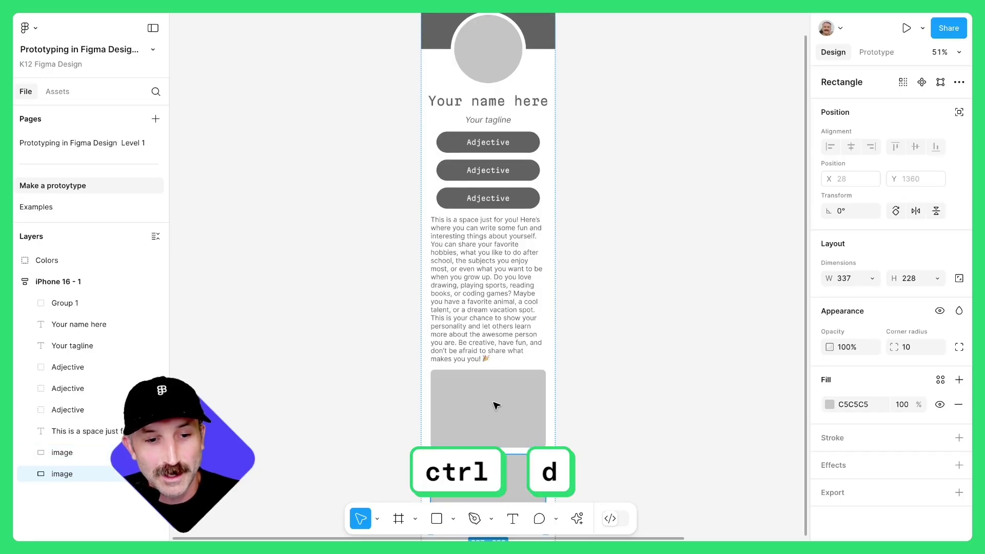
{"action": "key", "text": "ctrl+d"}
{"action": "scroll", "coordinate": [580, 405], "scroll_direction": "down", "scroll_amount": 3}
{"action": "scroll", "coordinate": [581, 348], "scroll_direction": "down", "scroll_amount": 1}
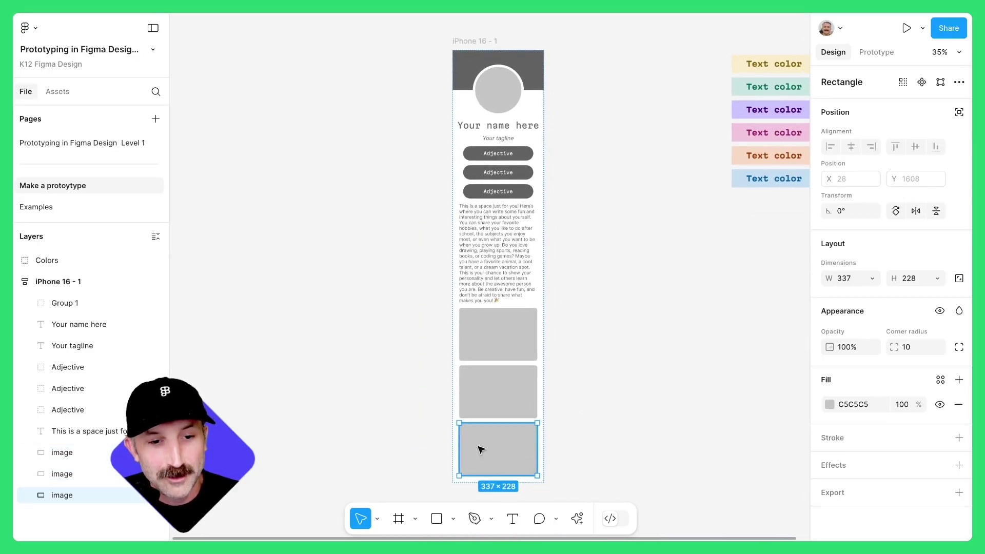
Copy the tagline below the bio paragraph and retype it as 'Photos that describe me'
{"action": "left_click", "coordinate": [618, 332]}
{"action": "scroll", "coordinate": [511, 143], "scroll_direction": "up", "scroll_amount": 3}
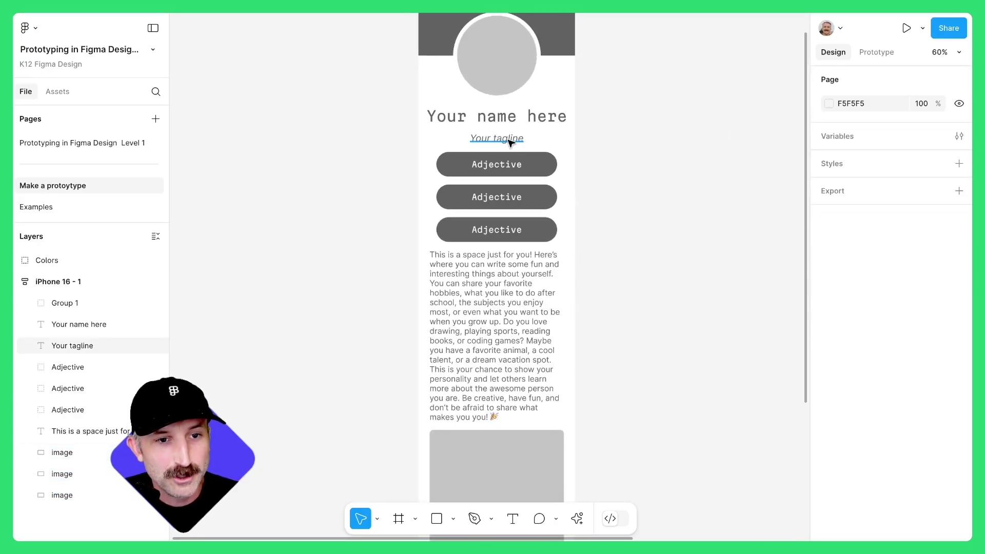
{"action": "left_click", "coordinate": [505, 140]}
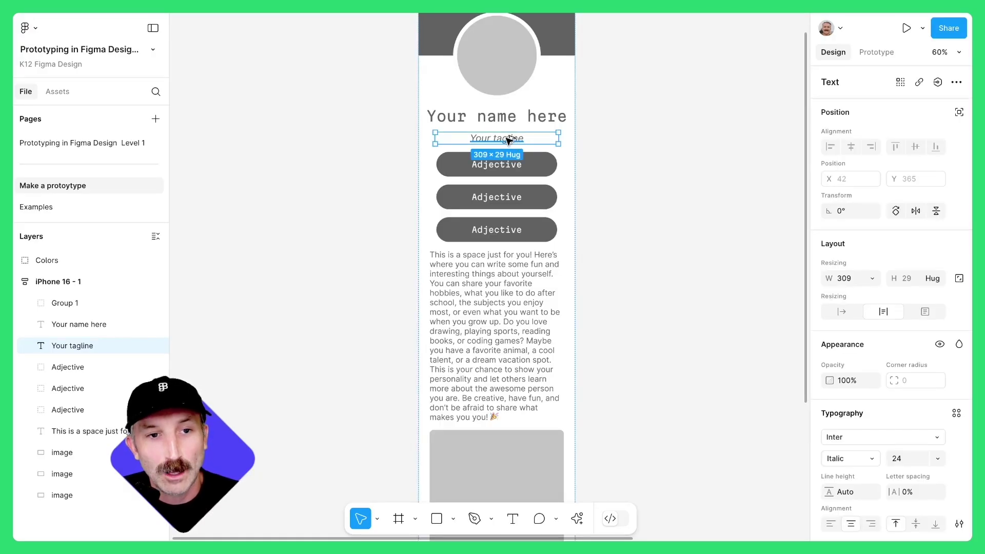
{"action": "left_click_drag", "start_coordinate": [510, 140], "coordinate": [510, 419]}
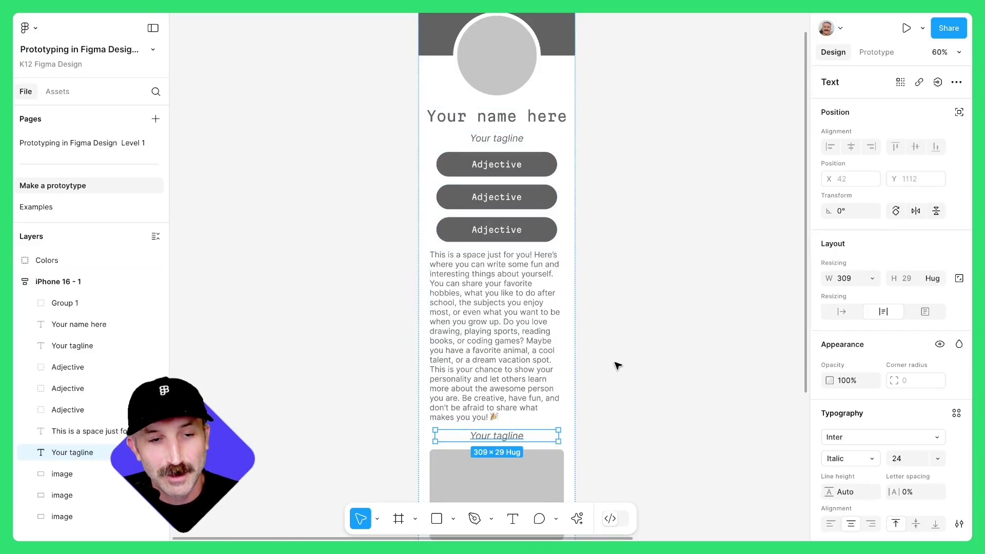
{"action": "scroll", "coordinate": [617, 365], "scroll_direction": "down", "scroll_amount": 3}
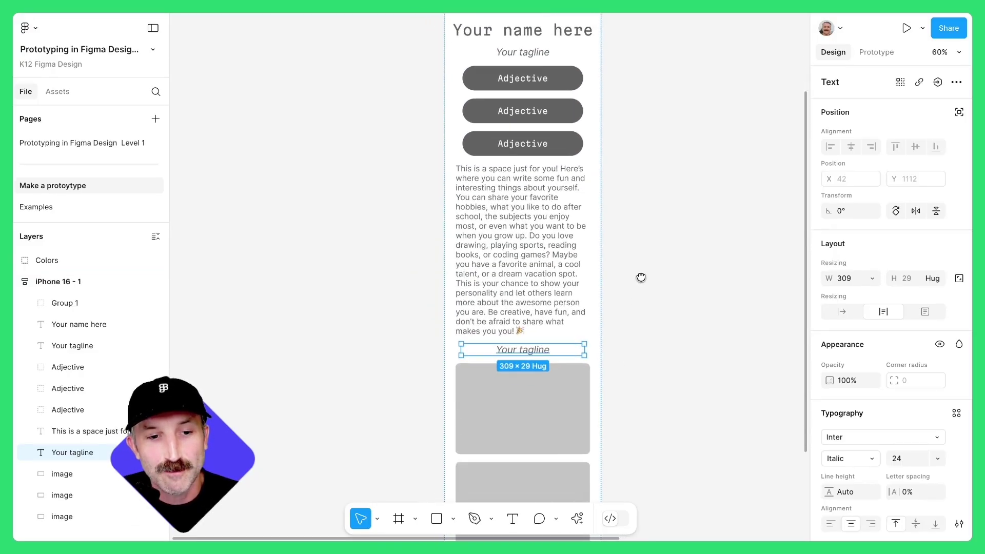
{"action": "double_click", "coordinate": [528, 352]}
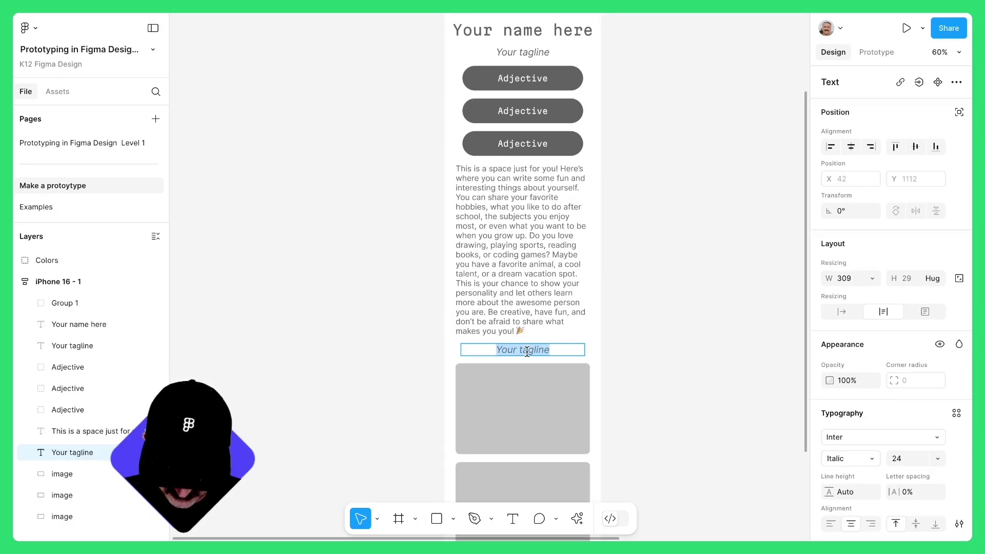
{"action": "type", "text": "Photos that describe me"}
{"action": "key", "text": "Escape"}
{"action": "key", "text": "Escape"}
{"action": "scroll", "coordinate": [492, 191], "scroll_direction": "up", "scroll_amount": 5}
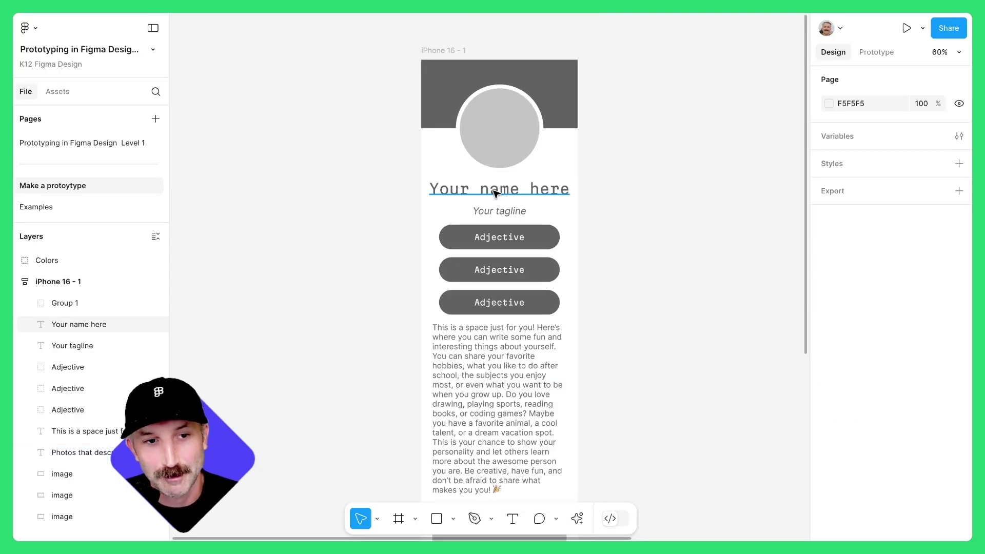
Change the name to 'David' and paste 'Powered by passion, driven by people' as the tagline
{"action": "left_click", "coordinate": [495, 192]}
{"action": "double_click", "coordinate": [493, 189]}
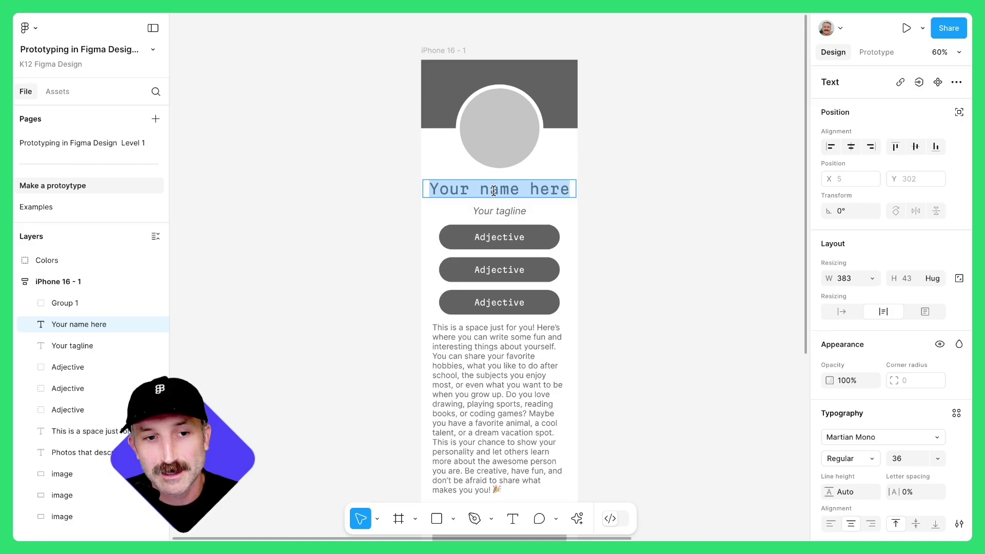
{"action": "type", "text": "David"}
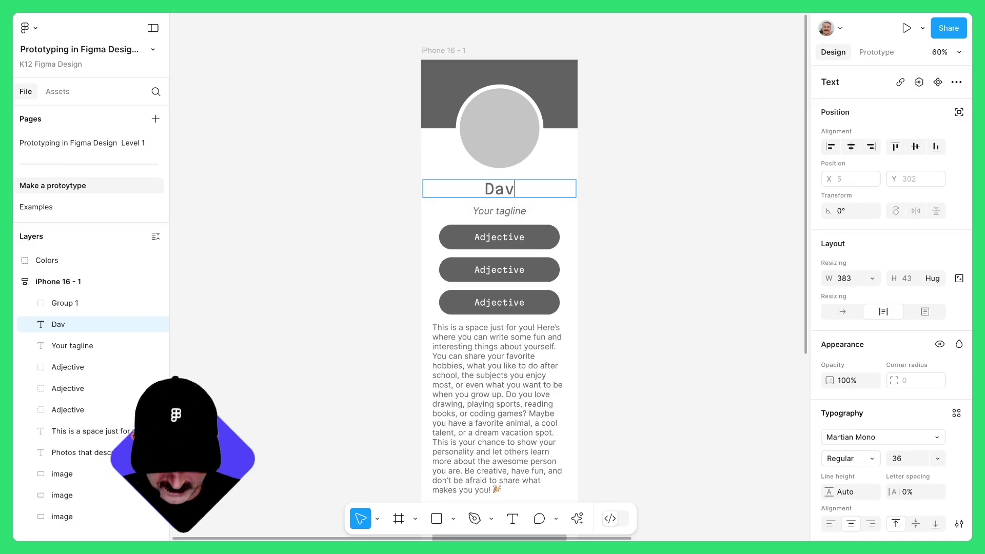
{"action": "double_click", "coordinate": [491, 212]}
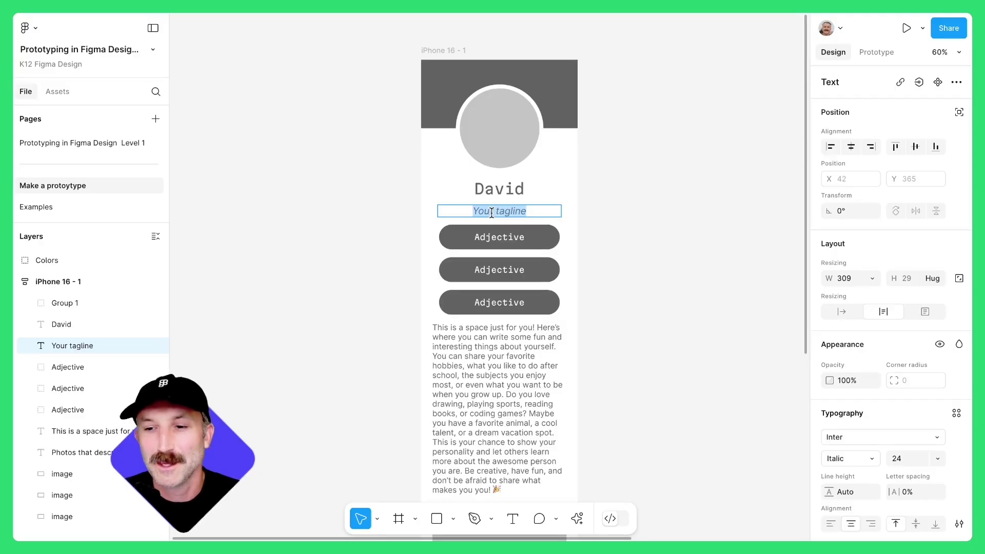
{"action": "key", "text": "ctrl+v"}
{"action": "key", "text": "Escape"}
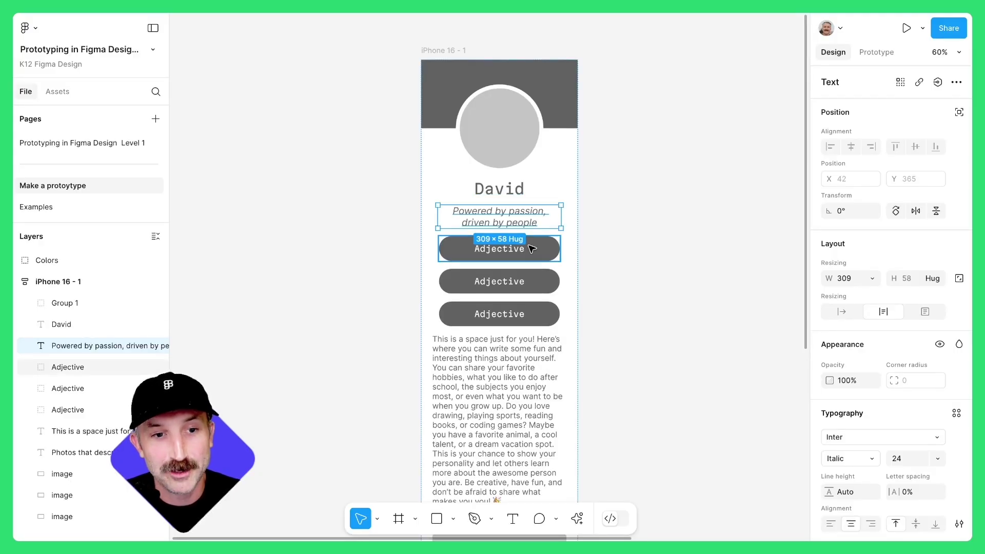
Relabel the pills Passionate, Joyful and Connected, and start editing the bio paragraph
{"action": "double_click", "coordinate": [499, 251]}
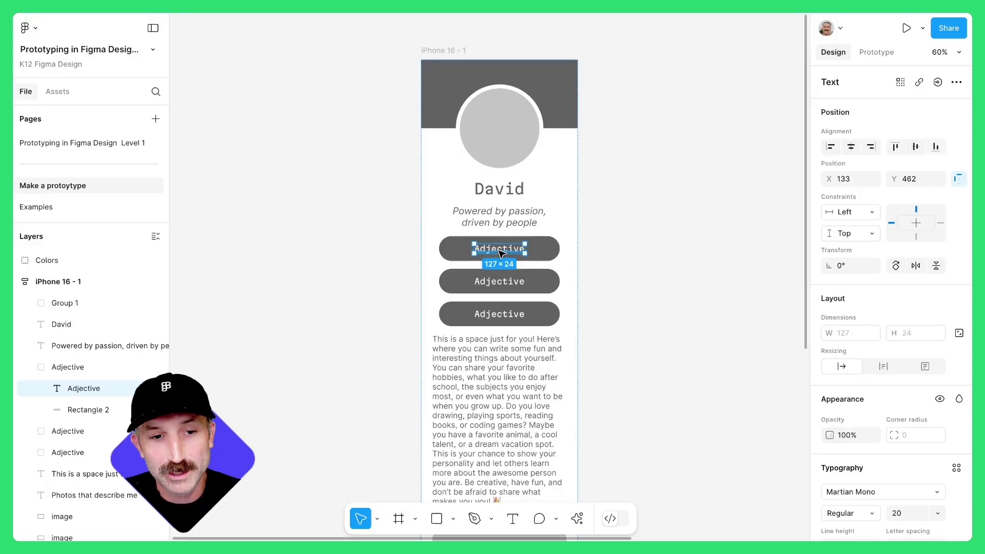
{"action": "scroll", "coordinate": [498, 251], "scroll_direction": "up", "scroll_amount": 5}
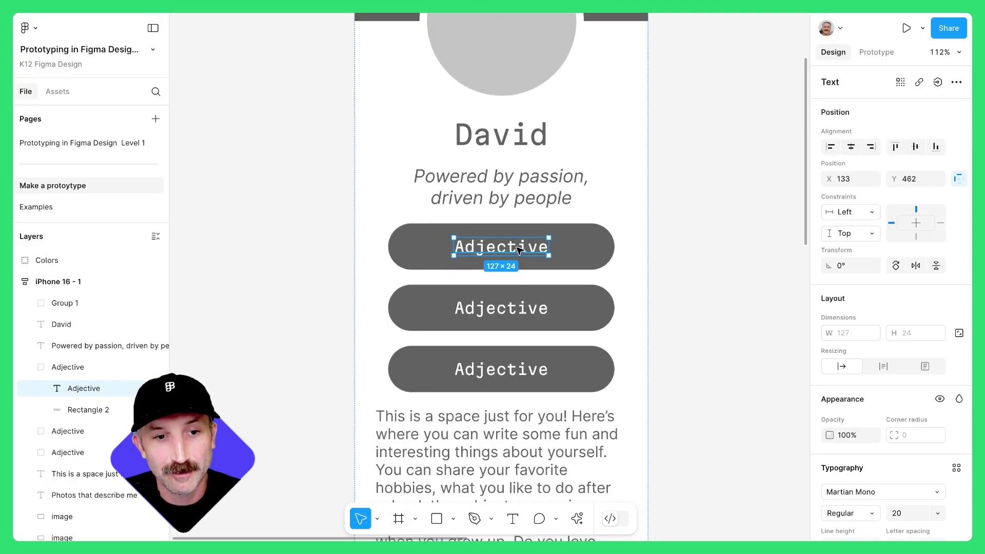
{"action": "scroll", "coordinate": [516, 250], "scroll_direction": "down", "scroll_amount": 1}
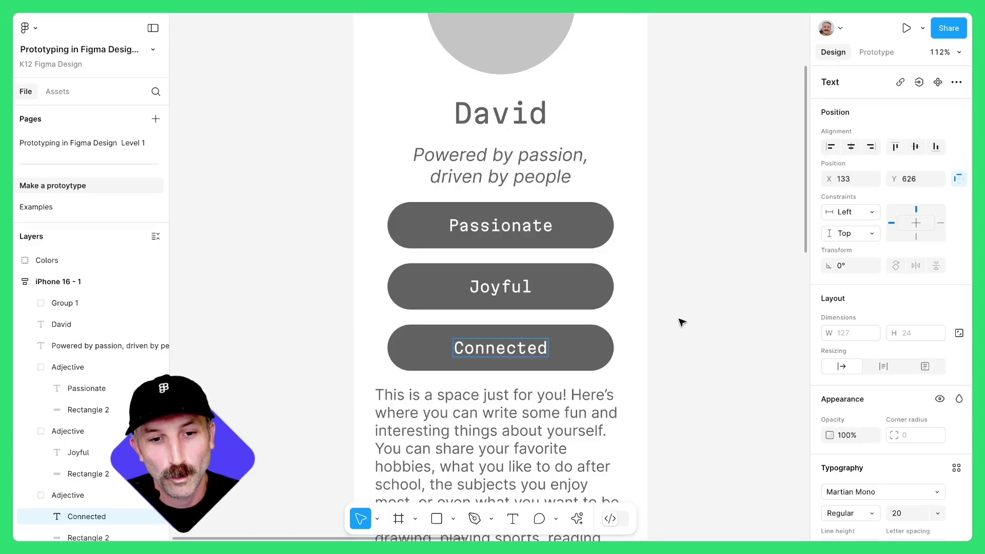
{"action": "scroll", "coordinate": [647, 437], "scroll_direction": "down", "scroll_amount": 3}
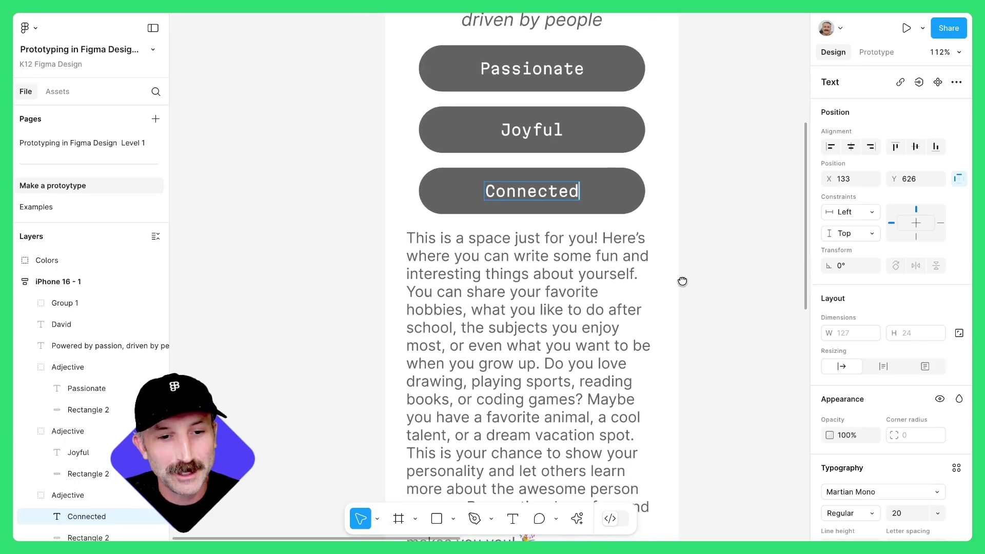
{"action": "scroll", "coordinate": [573, 231], "scroll_direction": "down", "scroll_amount": 3}
{"action": "double_click", "coordinate": [516, 287]}
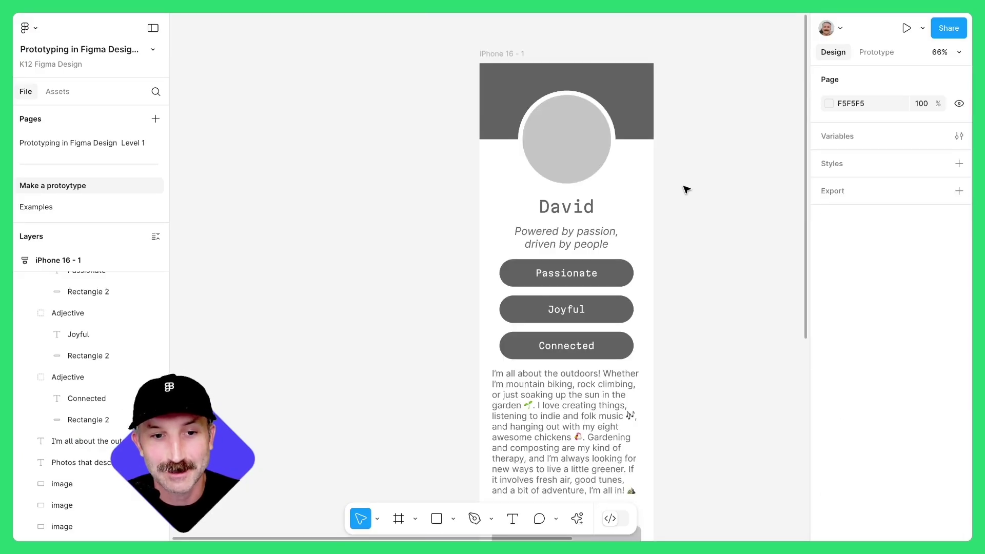
Recolour the frame's selection colors: FFFFFF to light teal C9E4DF, 626262 to green 00705C
{"action": "key", "text": "ctrl+a"}
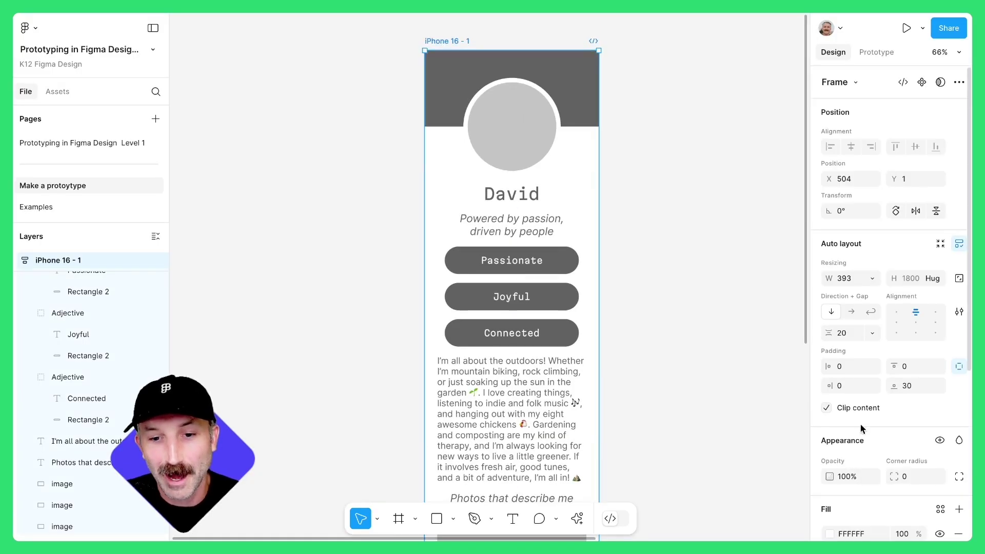
{"action": "scroll", "coordinate": [853, 442], "scroll_direction": "down", "scroll_amount": 5}
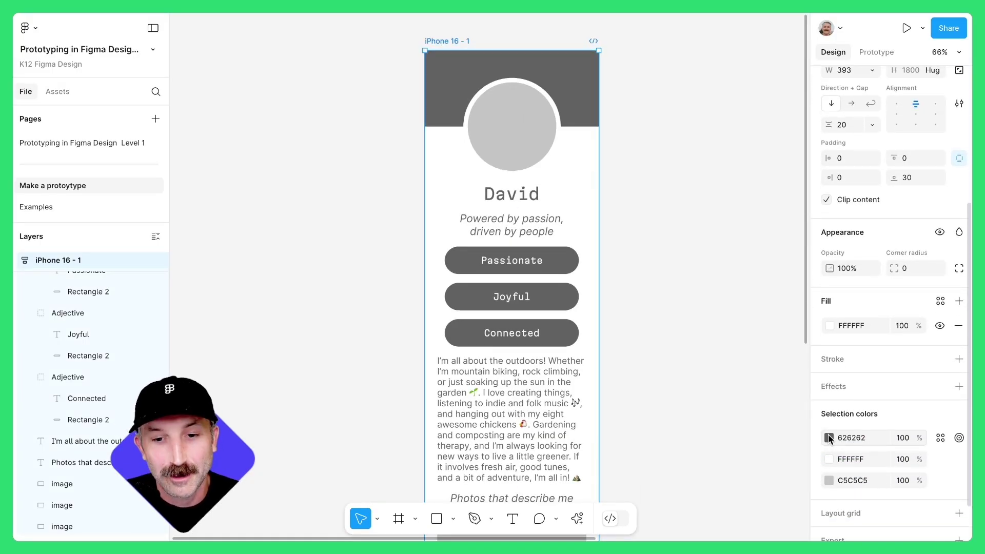
{"action": "left_click", "coordinate": [829, 438]}
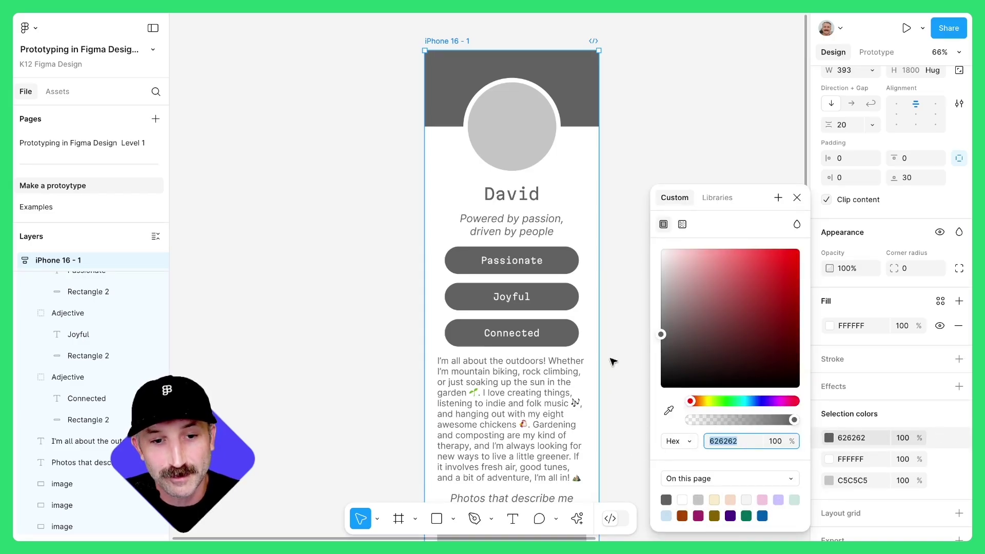
{"action": "scroll", "coordinate": [358, 334], "scroll_direction": "right", "scroll_amount": 10}
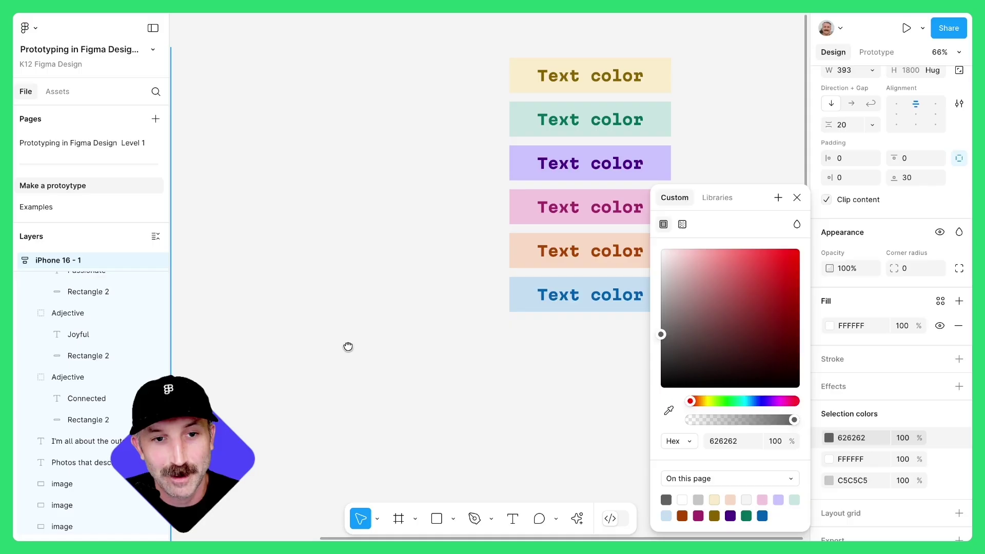
{"action": "scroll", "coordinate": [347, 347], "scroll_direction": "left", "scroll_amount": 10}
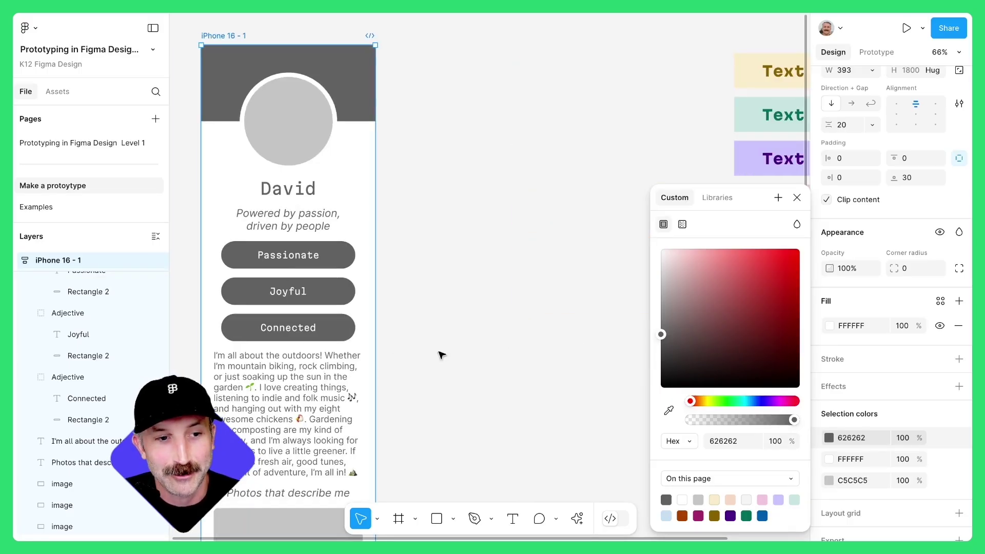
{"action": "left_click", "coordinate": [842, 459]}
{"action": "left_click", "coordinate": [830, 460]}
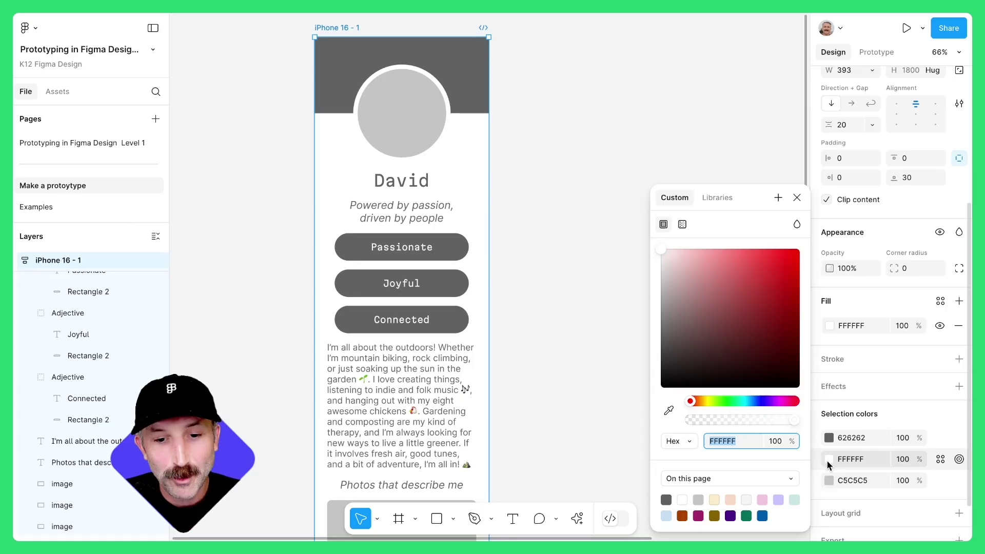
{"action": "left_click", "coordinate": [795, 499]}
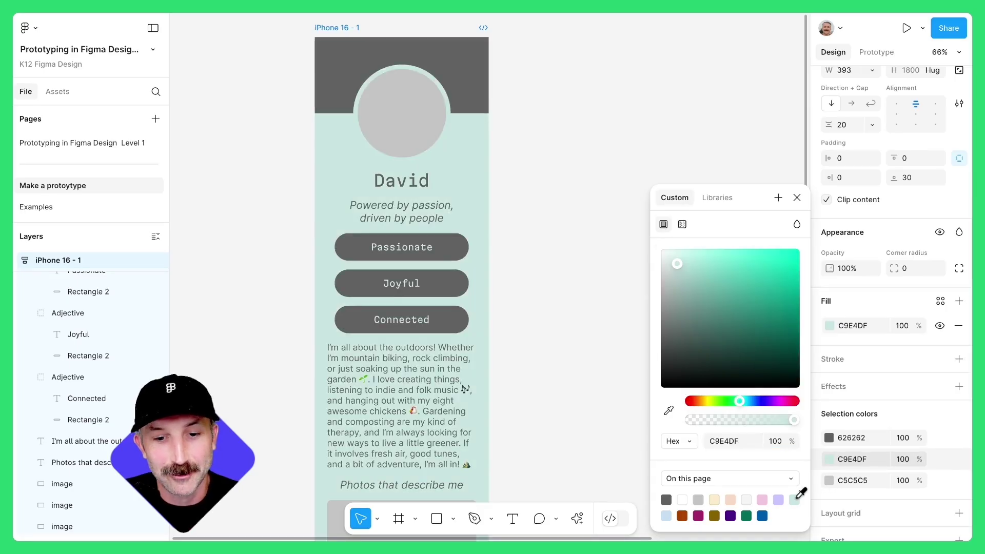
{"action": "left_click", "coordinate": [830, 439]}
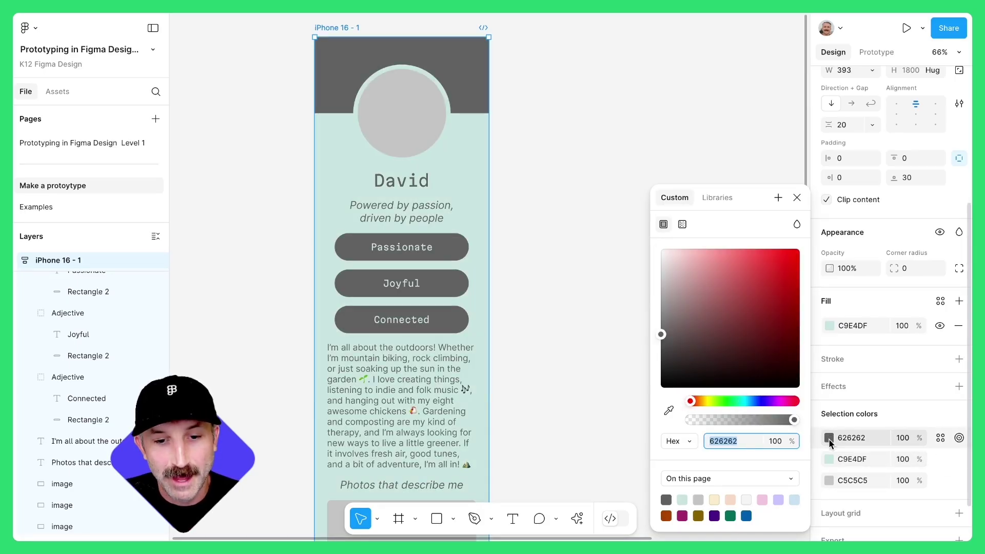
{"action": "left_click", "coordinate": [732, 515]}
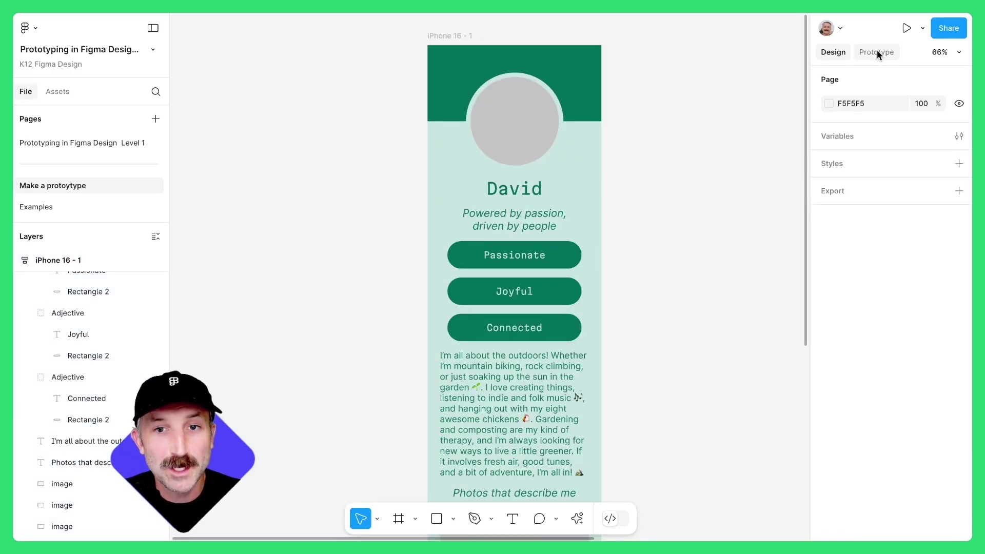
Set iPhone 16 as the prototype preview device
{"action": "left_click", "coordinate": [876, 52]}
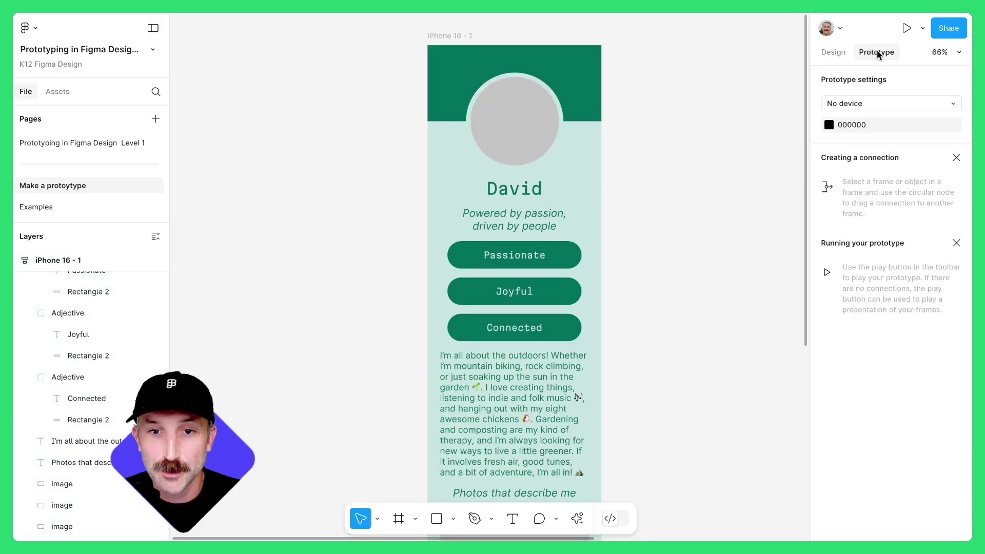
{"action": "left_click", "coordinate": [849, 103]}
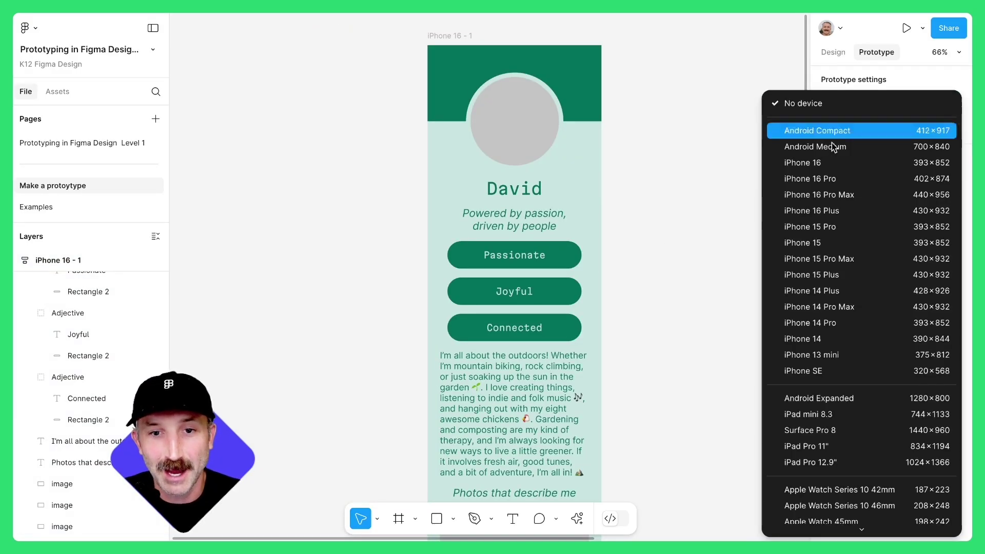
{"action": "left_click", "coordinate": [826, 163]}
{"action": "left_click", "coordinate": [833, 52]}
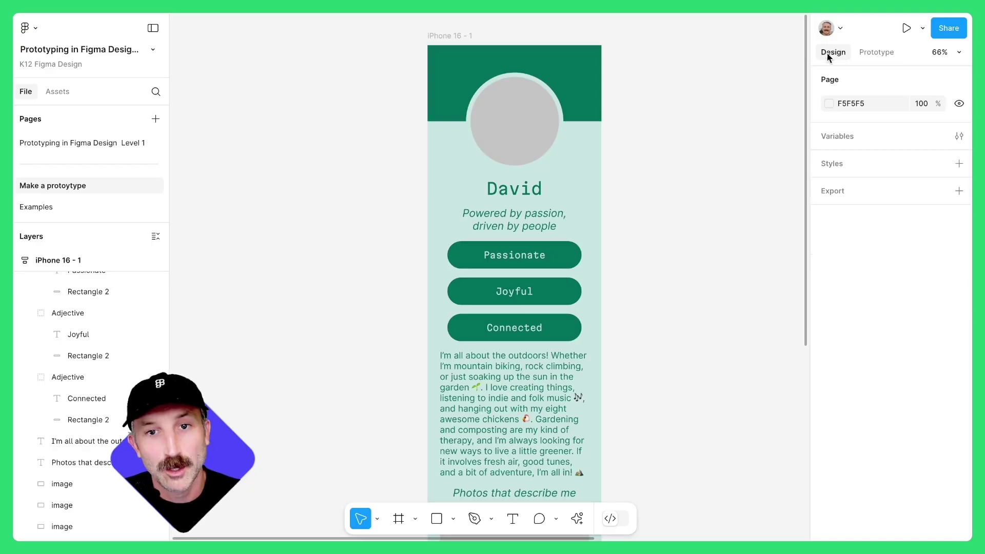
Open a live phone preview of the iPhone 16 - 1 frame and scroll through it
{"action": "left_click", "coordinate": [446, 36]}
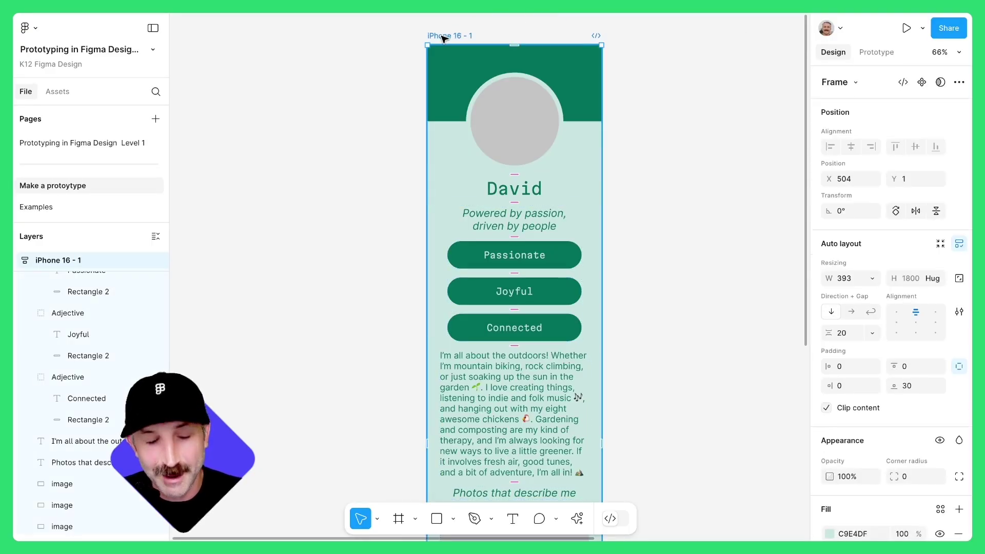
{"action": "key", "text": "shift+space"}
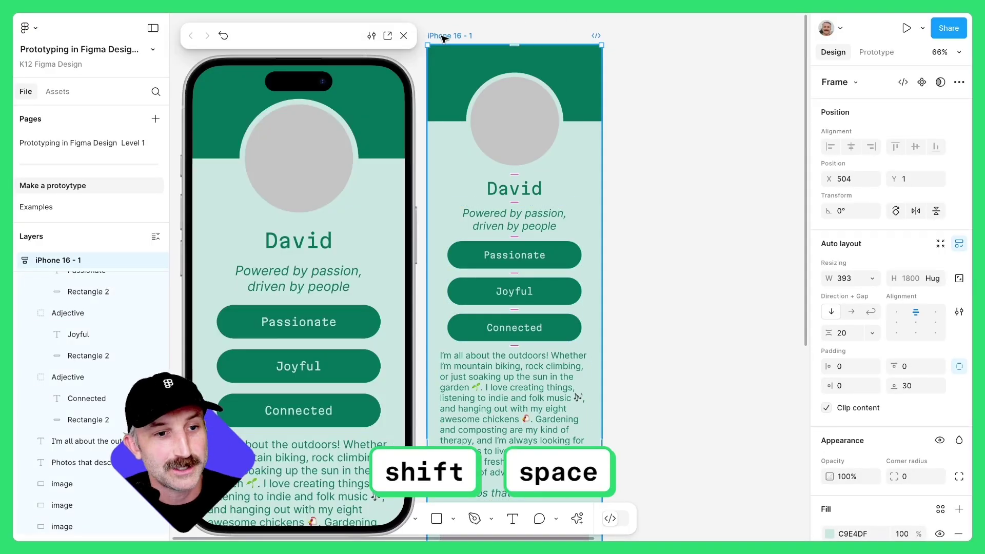
{"action": "scroll", "coordinate": [326, 329], "scroll_direction": "down", "scroll_amount": 10}
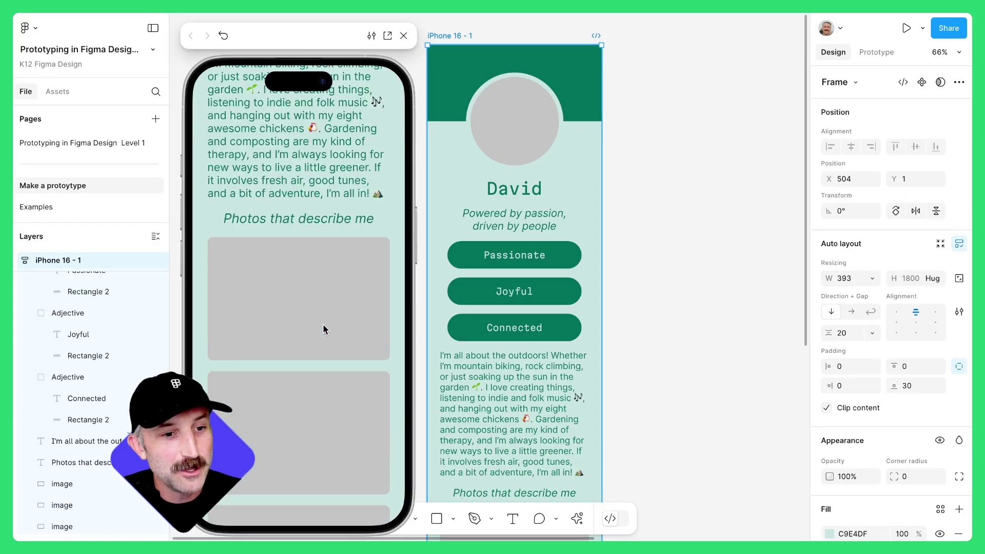
{"action": "scroll", "coordinate": [324, 329], "scroll_direction": "up", "scroll_amount": 10}
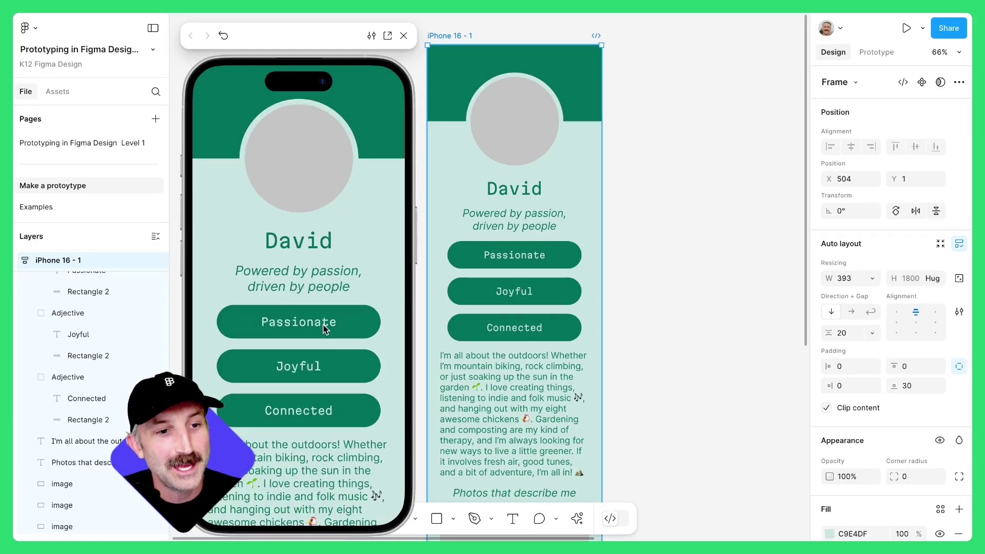
{"action": "scroll", "coordinate": [326, 328], "scroll_direction": "down", "scroll_amount": 10}
{"action": "scroll", "coordinate": [325, 329], "scroll_direction": "up", "scroll_amount": 10}
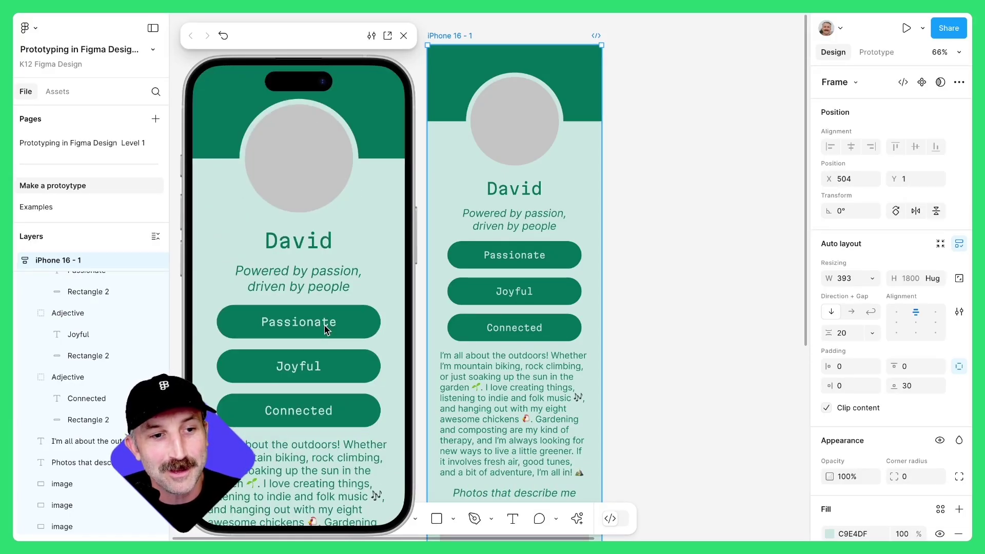
Try a darker 86C3B8 frame background, then revert it to mint C9E4DF
{"action": "left_click", "coordinate": [828, 536]}
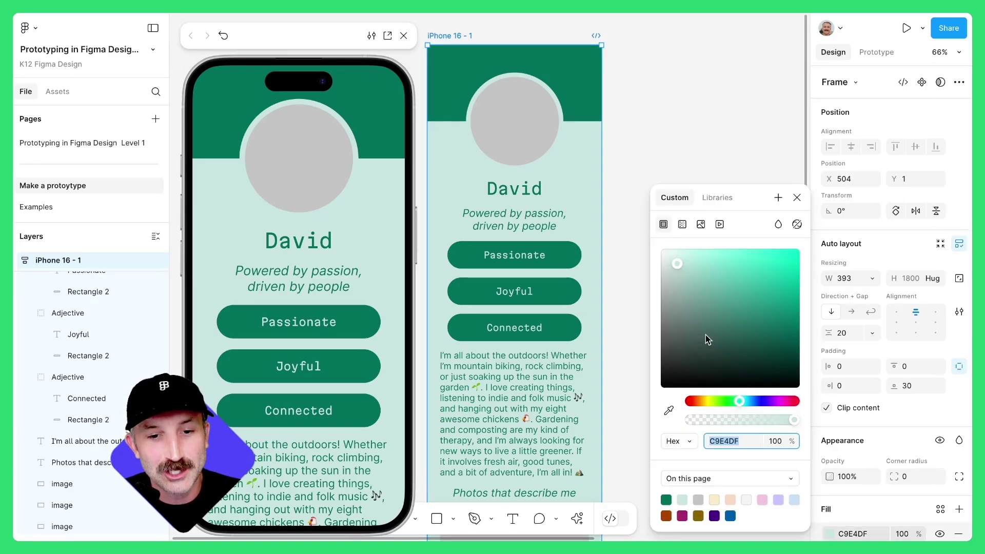
{"action": "left_click_drag", "start_coordinate": [707, 334], "coordinate": [704, 293]}
{"action": "key", "text": "ctrl+z"}
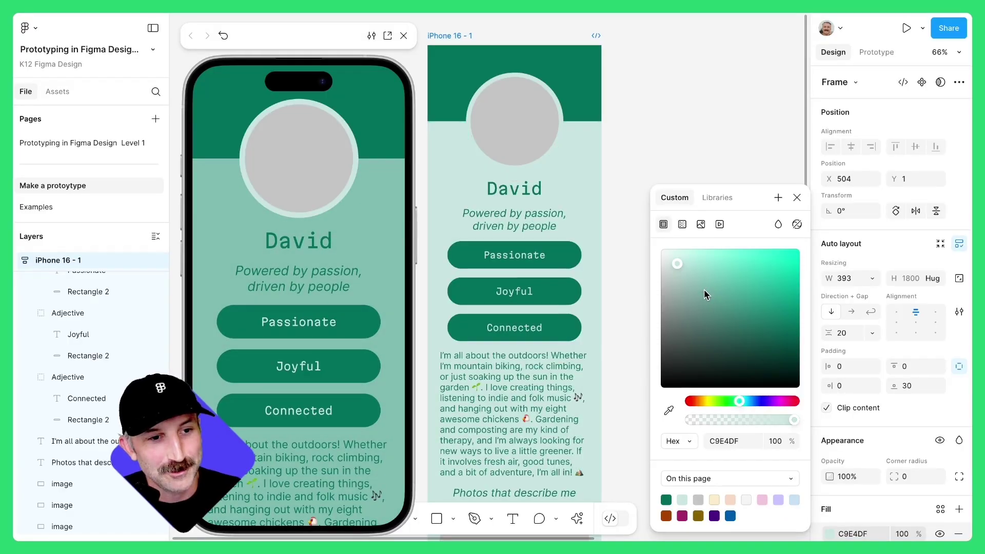
{"action": "key", "text": "Escape"}
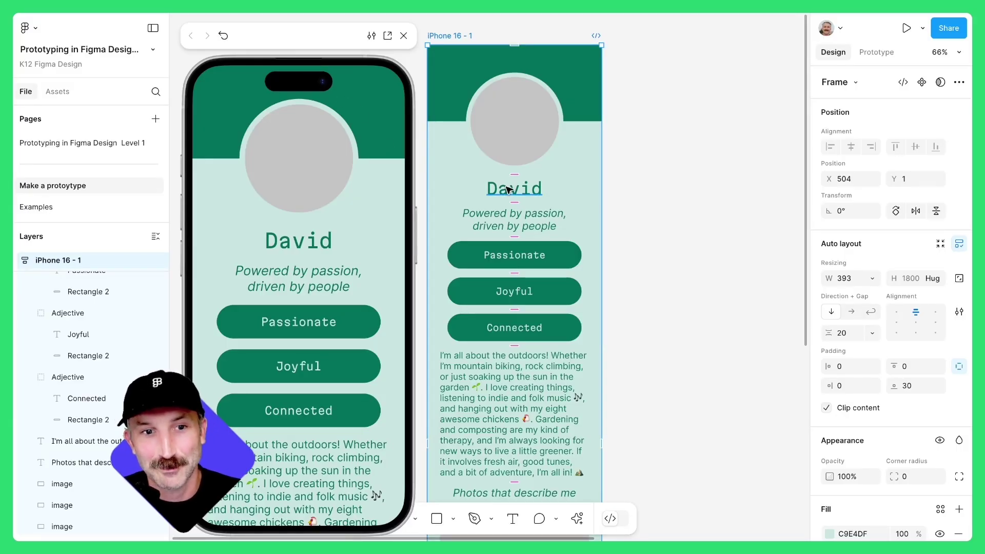
{"action": "left_click", "coordinate": [708, 198]}
{"action": "left_click_drag", "start_coordinate": [300, 48], "coordinate": [588, 35]}
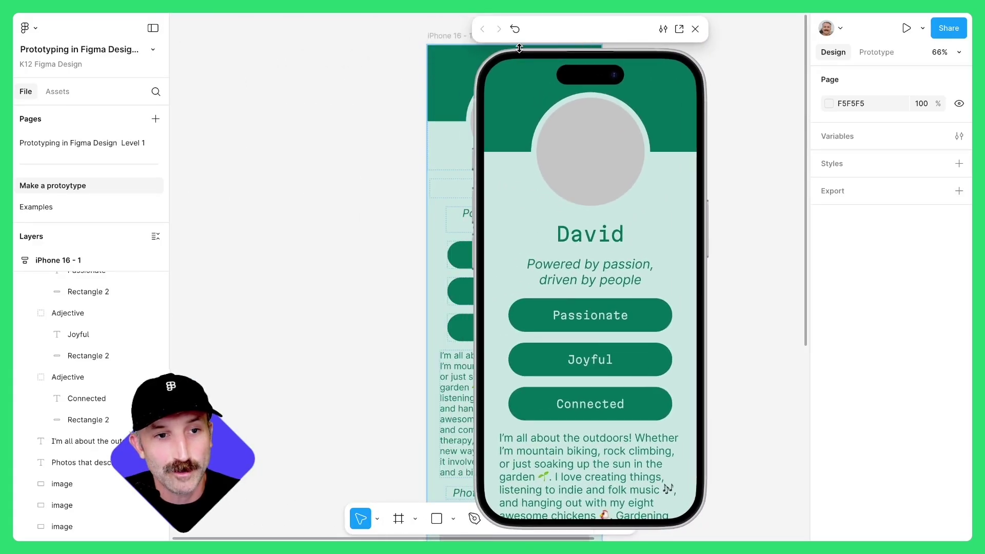
Place the headshot photo on the canvas beside the phone frame via Place image/video
{"action": "left_click", "coordinate": [27, 28]}
{"action": "mouse_move", "coordinate": [52, 113]}
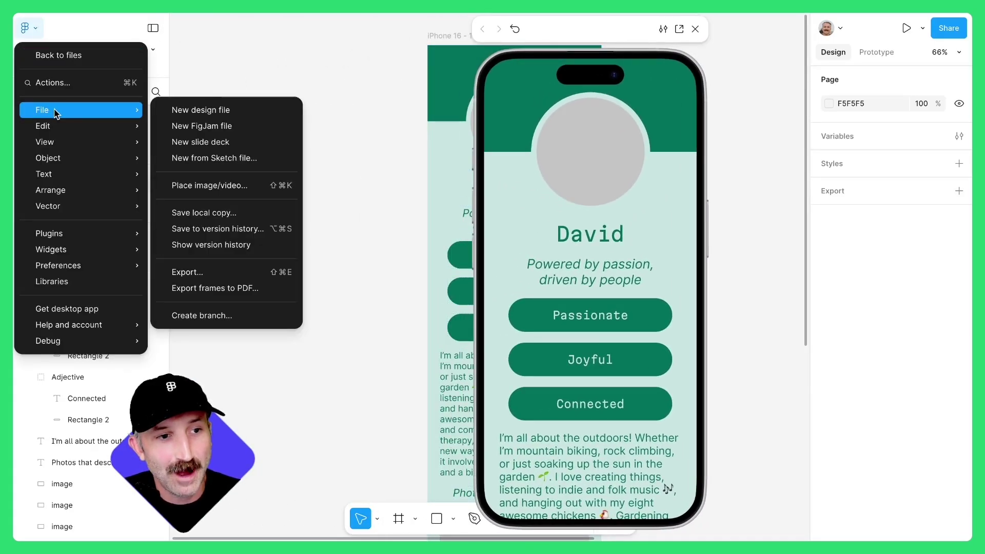
{"action": "left_click", "coordinate": [204, 185]}
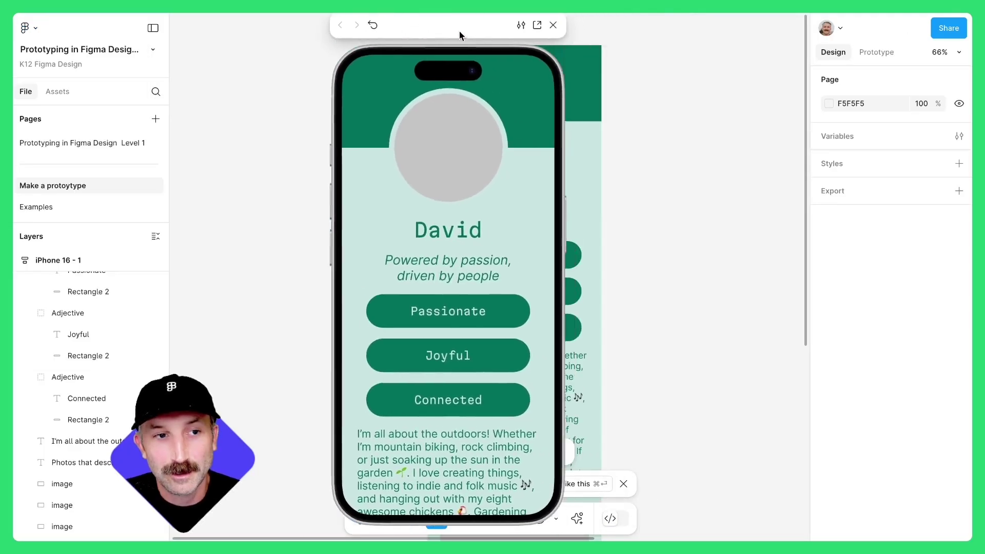
{"action": "left_click_drag", "start_coordinate": [459, 33], "coordinate": [314, 27]}
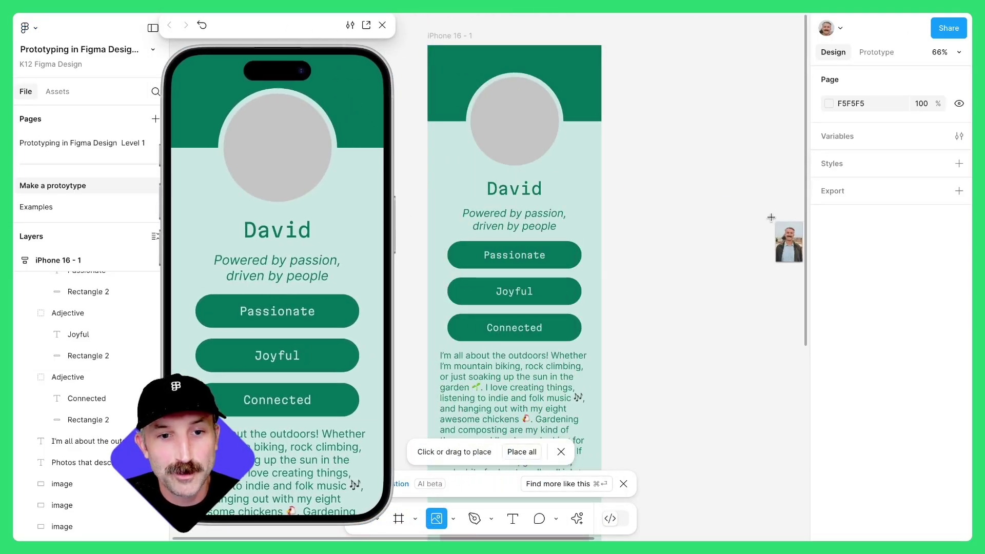
{"action": "left_click", "coordinate": [703, 204]}
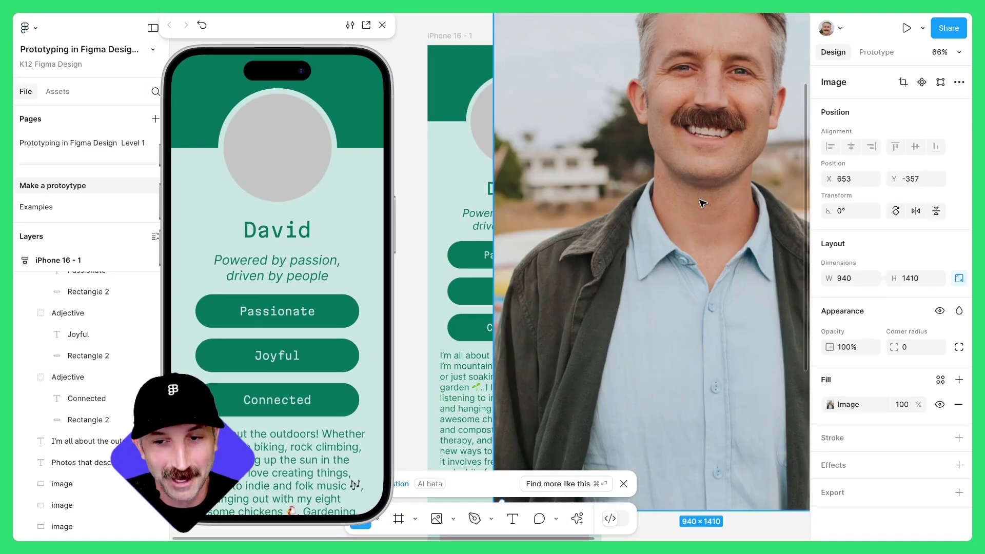
Copy the headshot image and select the profile circle inside the frame's header
{"action": "scroll", "coordinate": [703, 203], "scroll_direction": "down", "scroll_amount": 5}
{"action": "scroll", "coordinate": [549, 144], "scroll_direction": "left", "scroll_amount": 3}
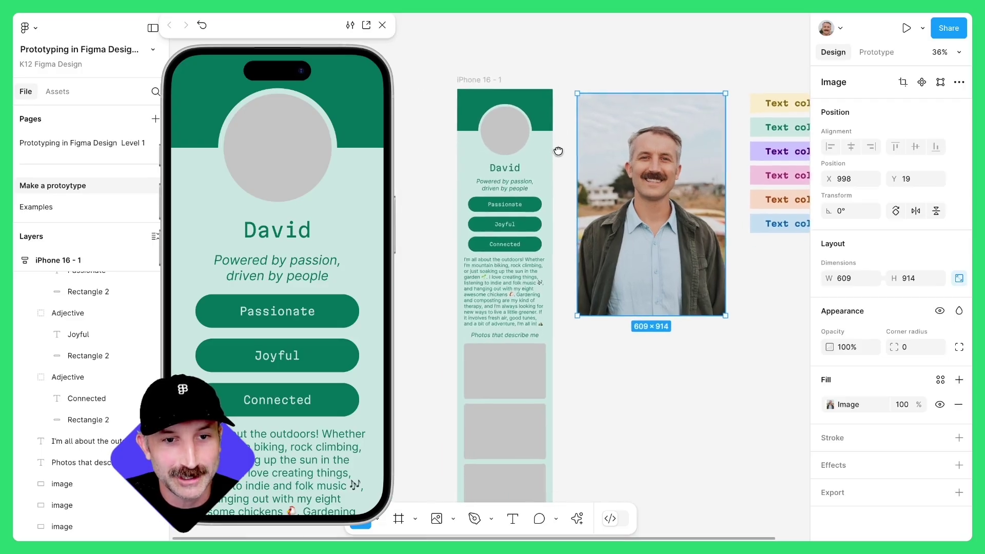
{"action": "scroll", "coordinate": [558, 151], "scroll_direction": "right", "scroll_amount": 2}
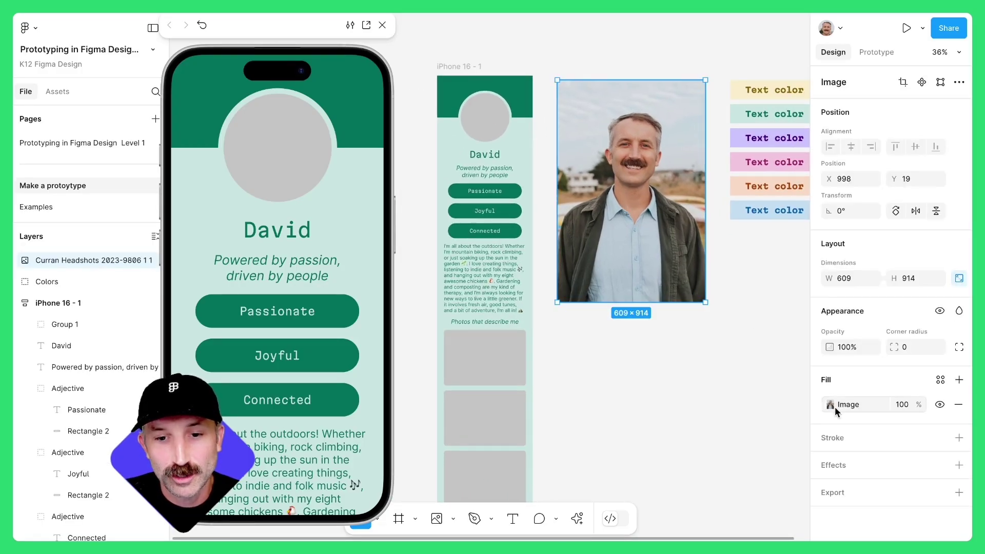
{"action": "left_click", "coordinate": [831, 404]}
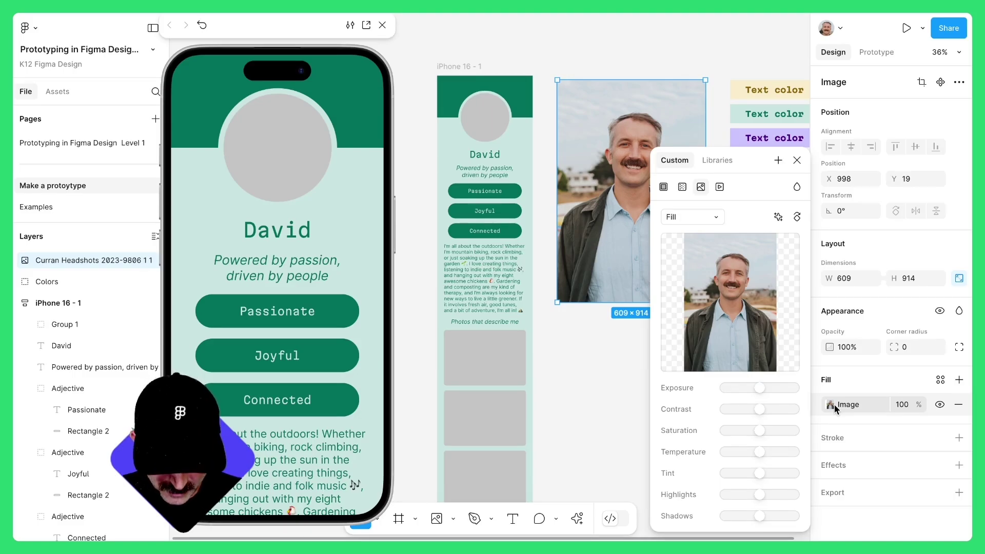
{"action": "key", "text": "ctrl+c"}
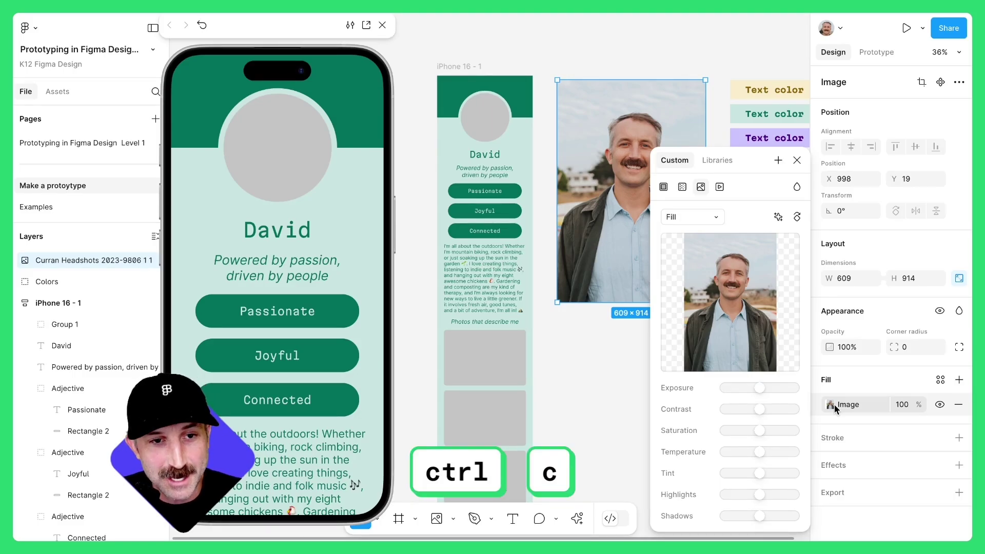
{"action": "left_click", "coordinate": [489, 126]}
{"action": "double_click", "coordinate": [489, 126]}
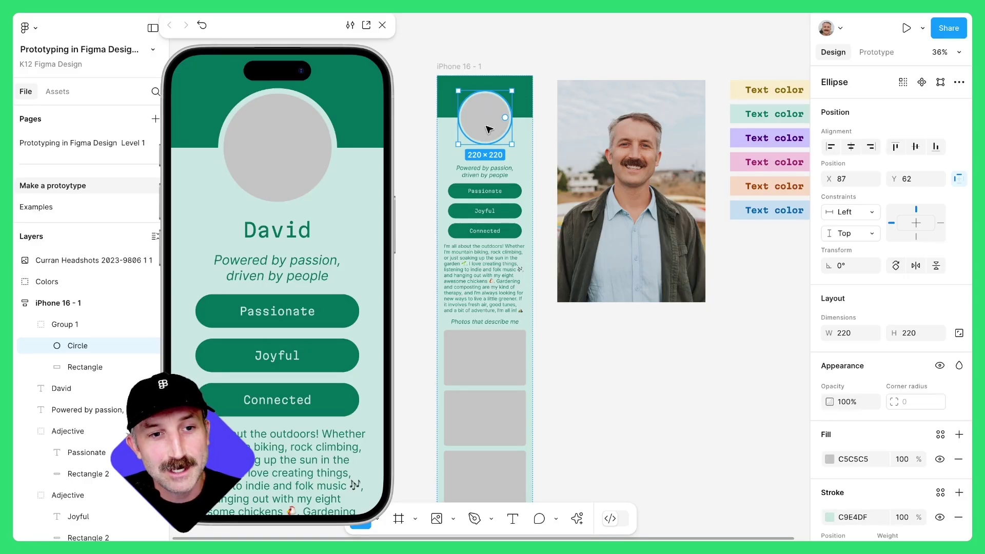
Copy the headshot as a PNG and paste it as the header profile circle's image fill
{"action": "key", "text": "ctrl+shift+c"}
{"action": "key", "text": "ctrl+v"}
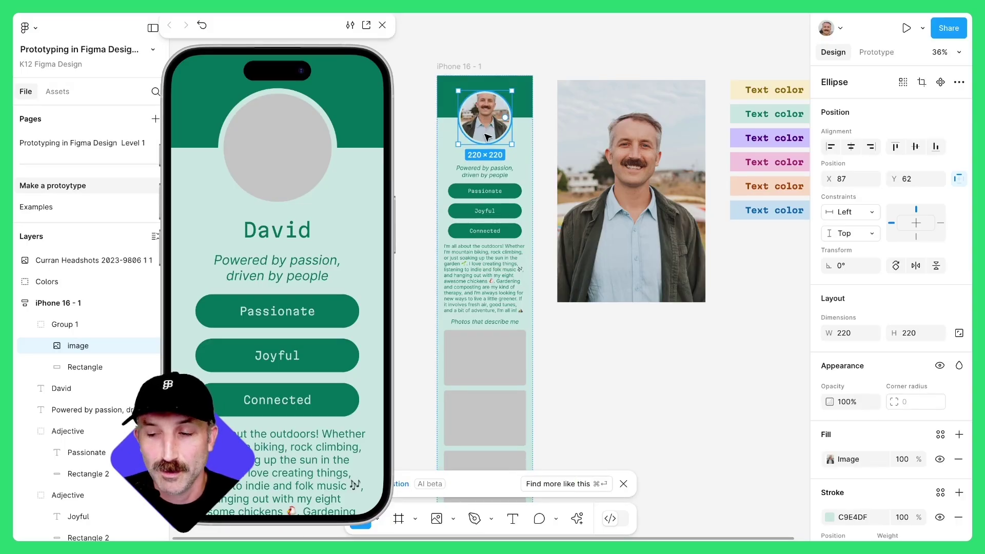
{"action": "left_click", "coordinate": [545, 119]}
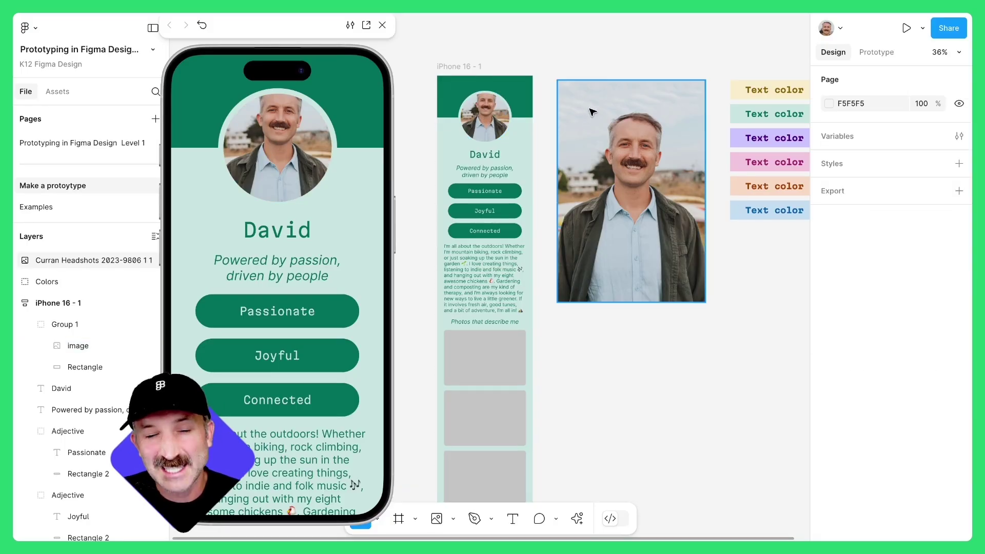
{"action": "right_click", "coordinate": [592, 116]}
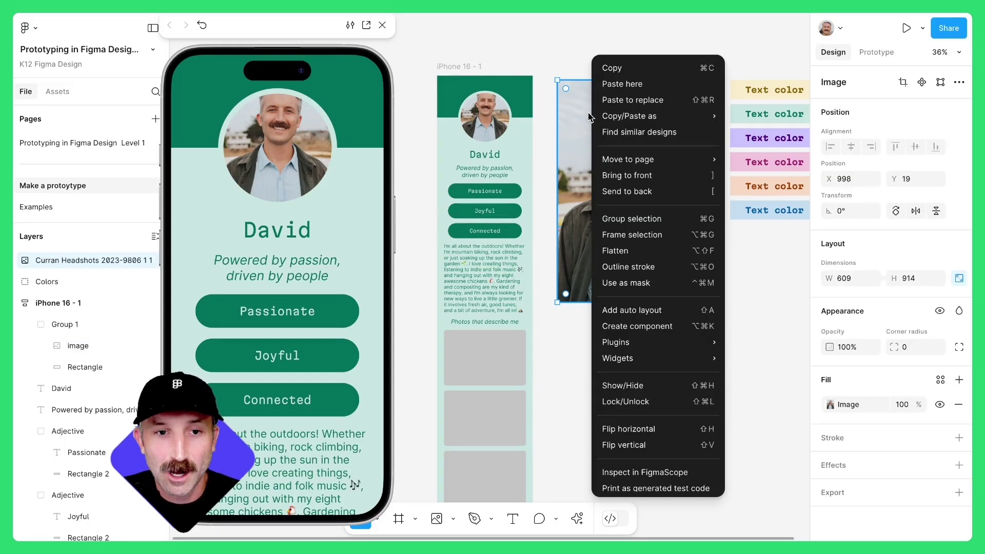
{"action": "mouse_move", "coordinate": [629, 118]}
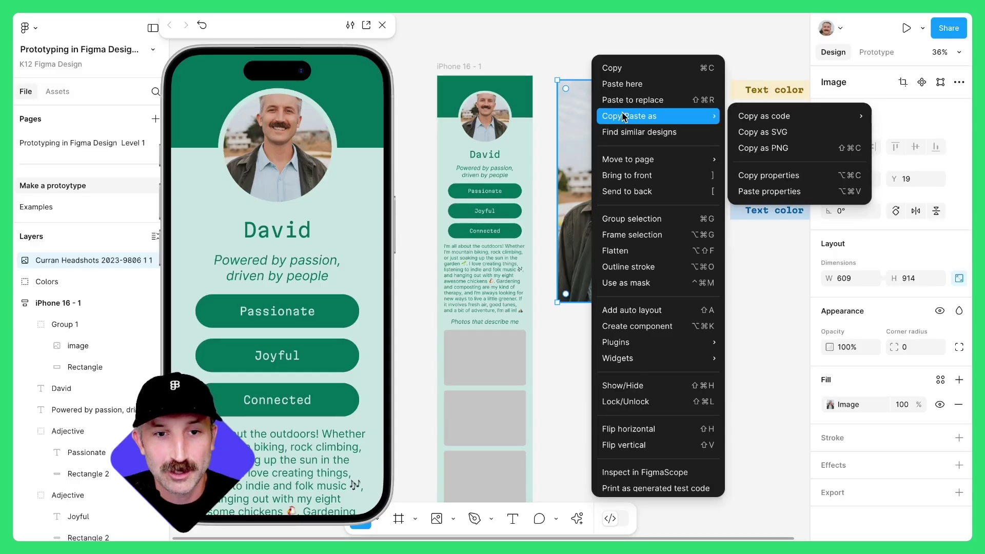
{"action": "left_click", "coordinate": [773, 149]}
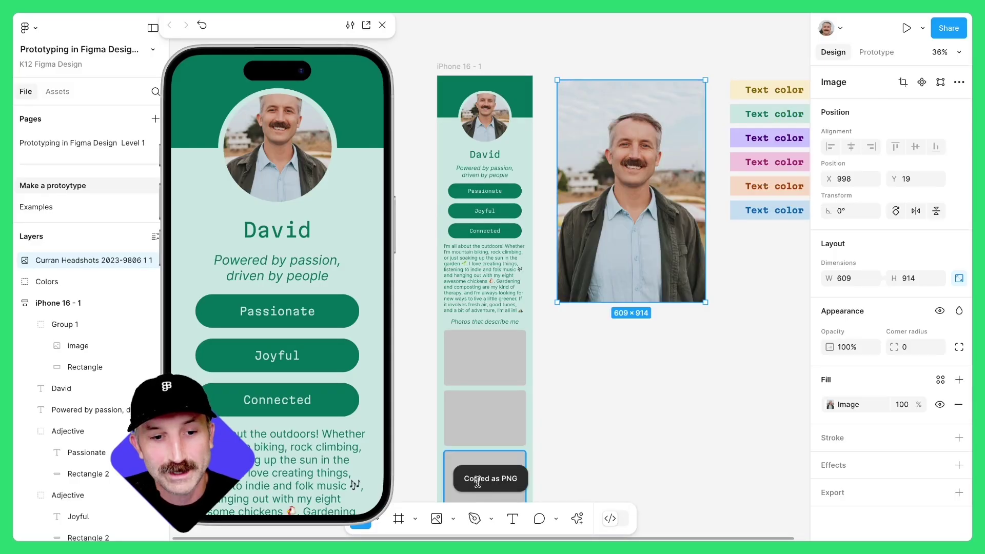
{"action": "double_click", "coordinate": [488, 127]}
{"action": "key", "text": "ctrl+v"}
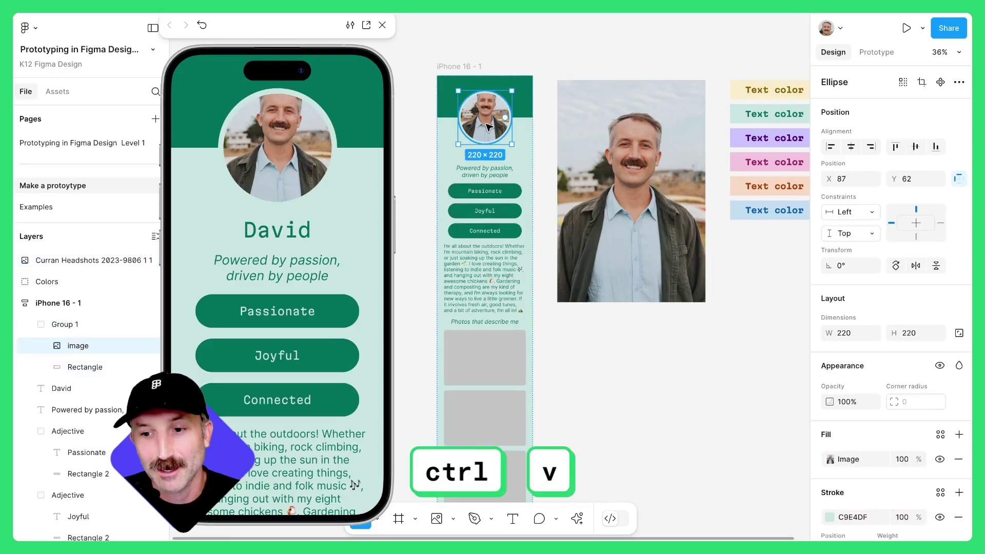
{"action": "key", "text": "shift+2"}
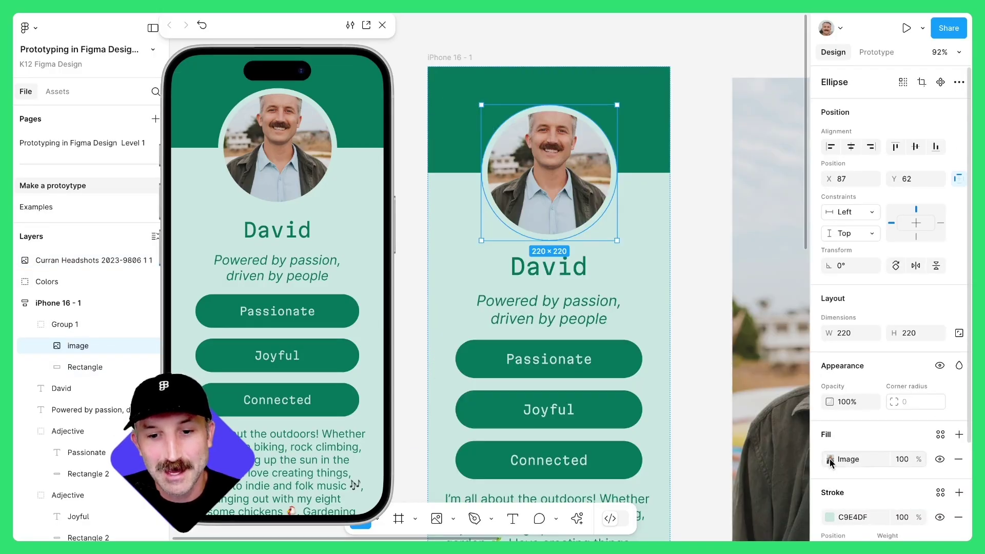
Switch the profile image fill to Crop and shift the headshot down inside the circle
{"action": "left_click", "coordinate": [829, 460]}
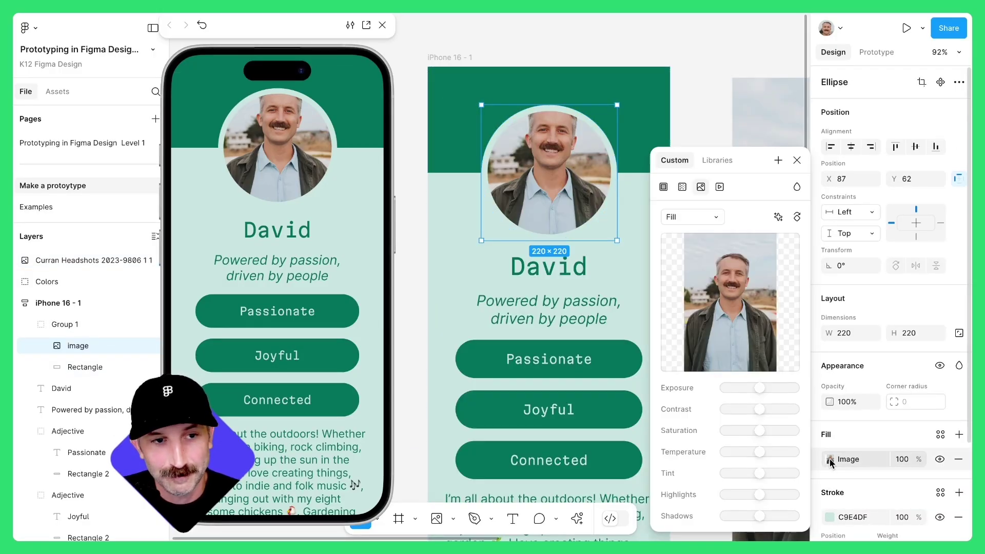
{"action": "left_click", "coordinate": [692, 217]}
{"action": "left_click", "coordinate": [692, 249]}
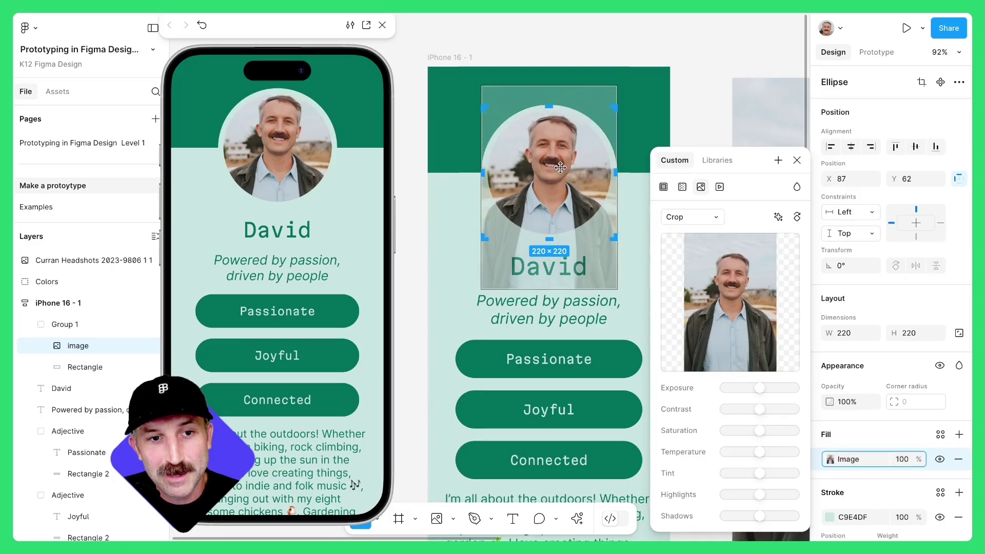
{"action": "left_click_drag", "start_coordinate": [560, 168], "coordinate": [560, 176]}
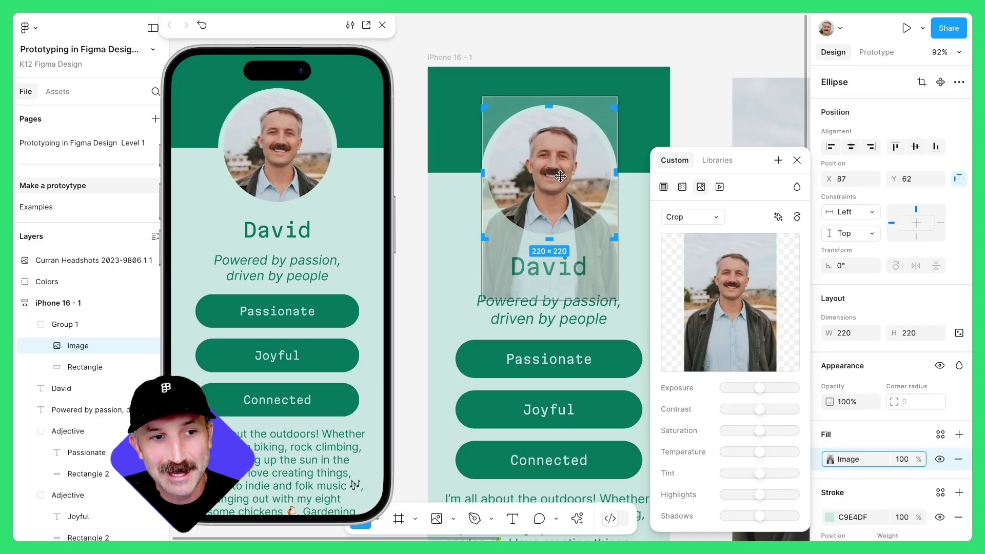
{"action": "left_click", "coordinate": [687, 67]}
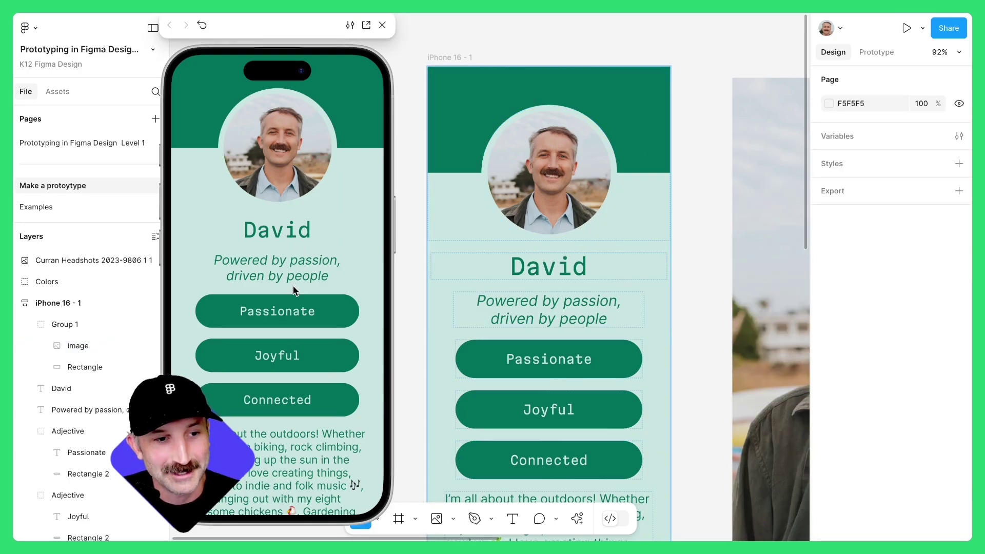
{"action": "scroll", "coordinate": [292, 284], "scroll_direction": "down", "scroll_amount": 8}
{"action": "scroll", "coordinate": [291, 287], "scroll_direction": "up", "scroll_amount": 8}
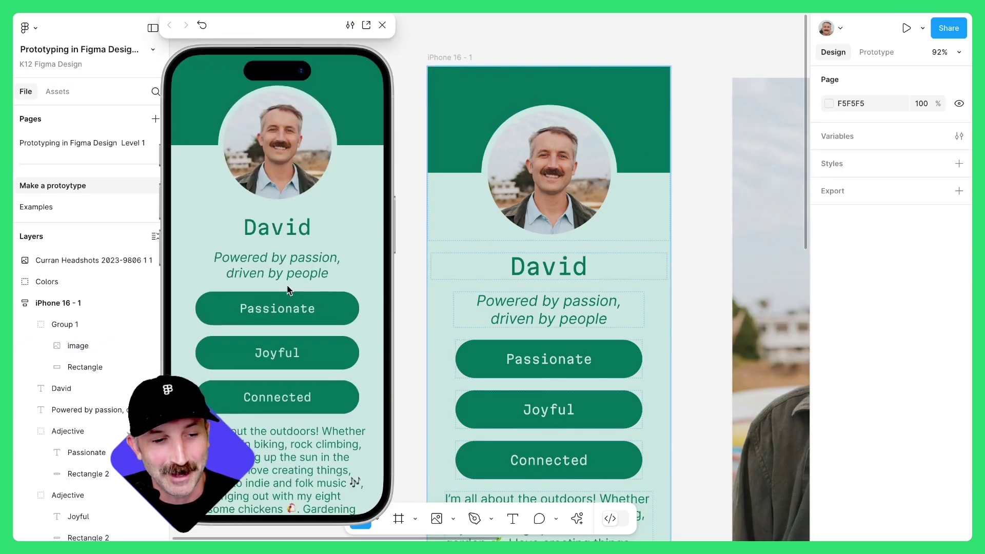
{"action": "scroll", "coordinate": [456, 187], "scroll_direction": "down", "scroll_amount": 5}
Bring up the context menu on the Unsplash mountain-biker trail photo
{"action": "scroll", "coordinate": [590, 308], "scroll_direction": "left", "scroll_amount": 2}
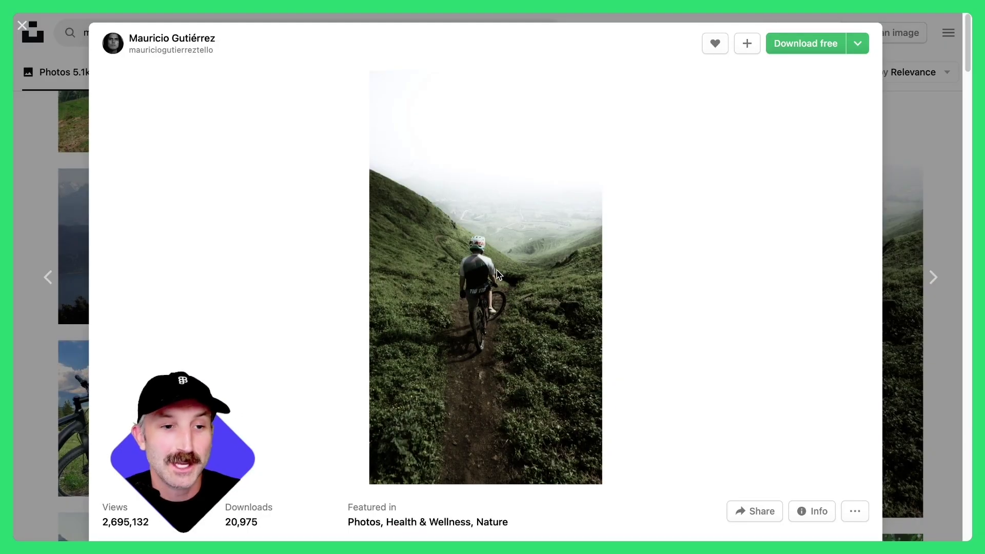
{"action": "right_click", "coordinate": [509, 251]}
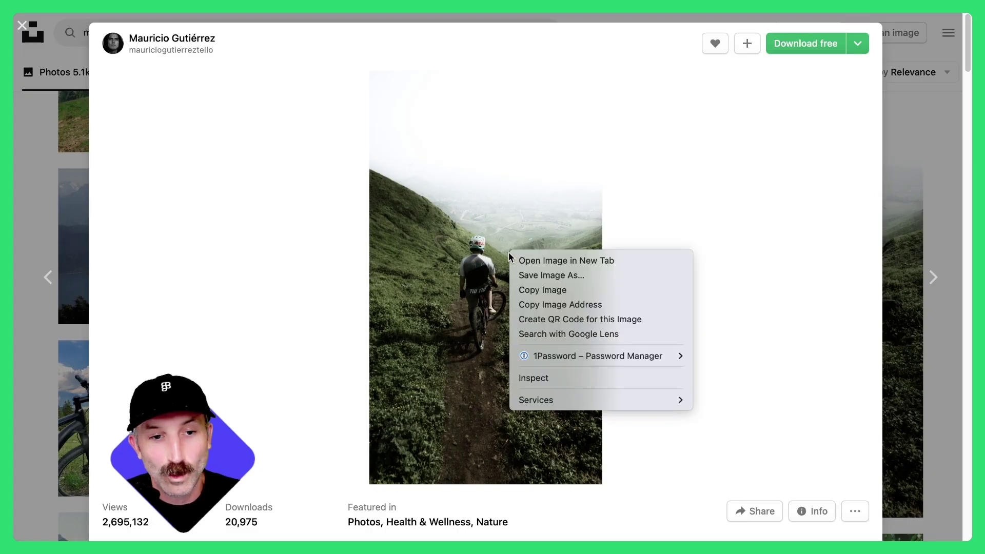
Copy the biker photo and paste it into the first photo placeholder
{"action": "left_click", "coordinate": [531, 289]}
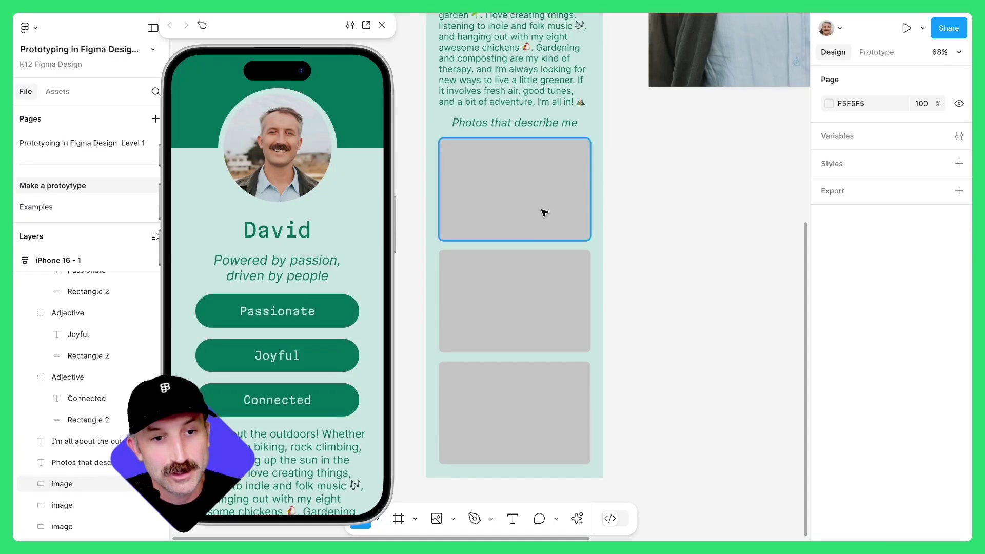
{"action": "left_click", "coordinate": [523, 193]}
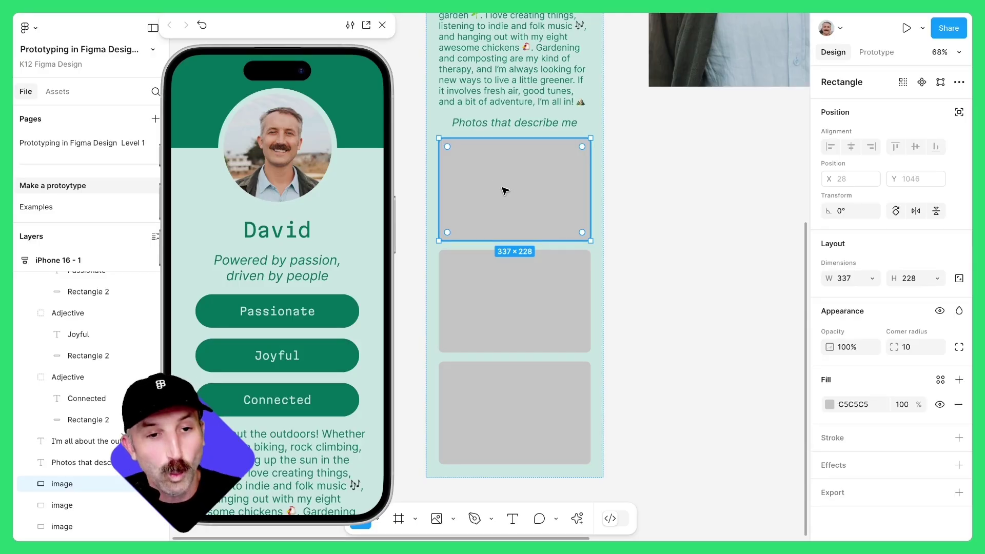
{"action": "key", "text": "ctrl+v"}
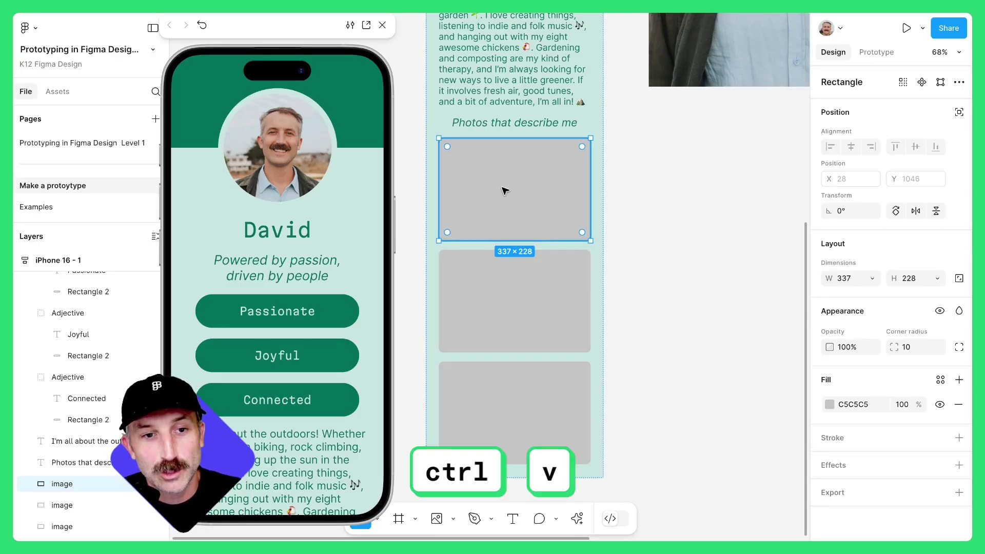
Set the biker photo's fill to Crop and reposition it within its frame
{"action": "left_click", "coordinate": [830, 405]}
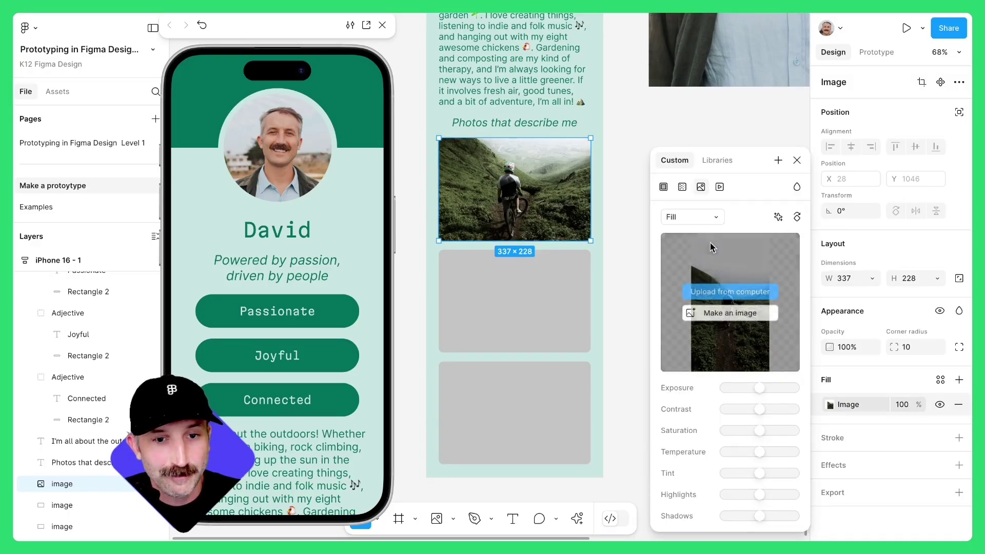
{"action": "left_click", "coordinate": [704, 221]}
{"action": "left_click", "coordinate": [706, 251]}
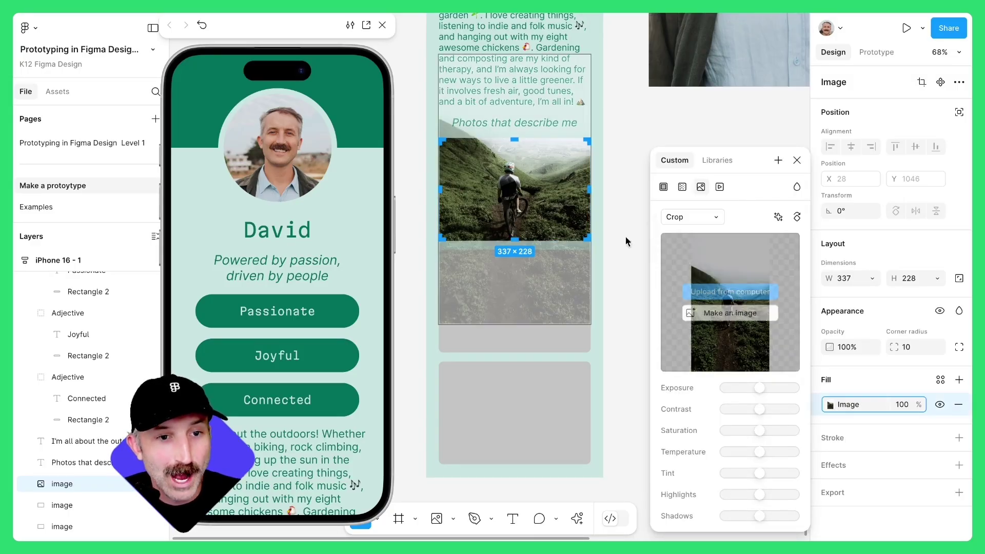
{"action": "scroll", "coordinate": [537, 184], "scroll_direction": "up", "scroll_amount": 3}
{"action": "mouse_move", "coordinate": [537, 183]}
{"action": "left_mouse_down"}
{"action": "mouse_move", "coordinate": [540, 159]}
{"action": "mouse_move", "coordinate": [544, 221]}
{"action": "mouse_move", "coordinate": [544, 190]}
{"action": "left_mouse_up"}
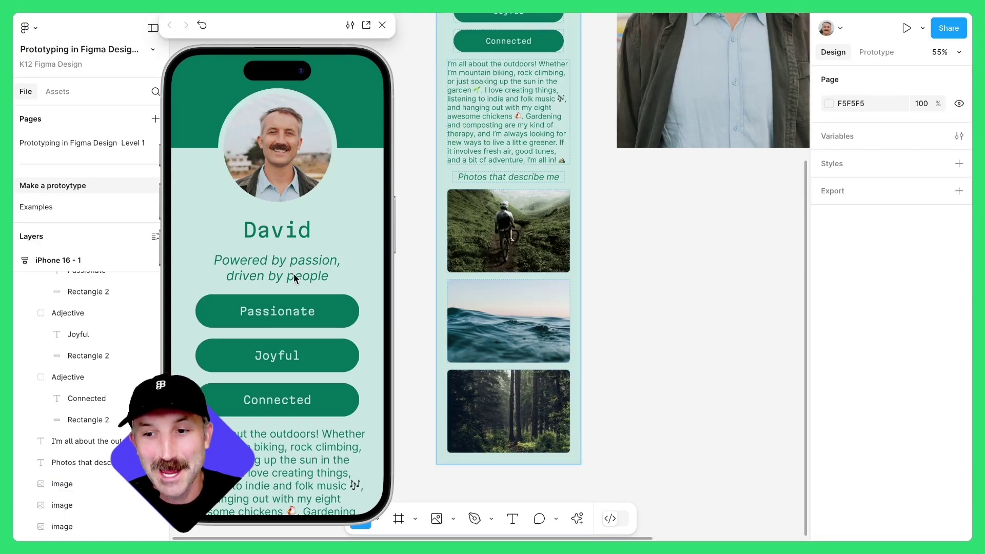
{"action": "scroll", "coordinate": [293, 273], "scroll_direction": "down", "scroll_amount": 10}
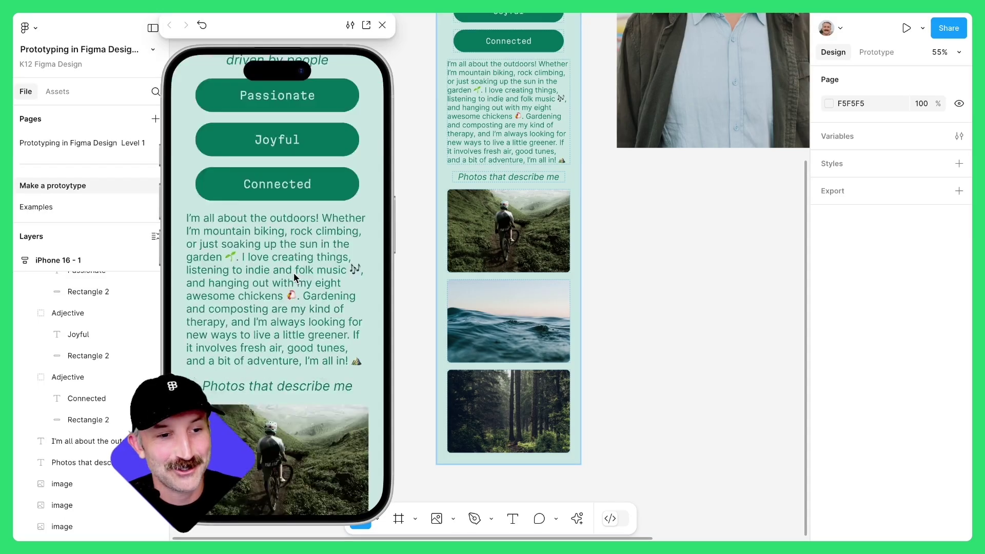
{"action": "scroll", "coordinate": [293, 274], "scroll_direction": "up", "scroll_amount": 10}
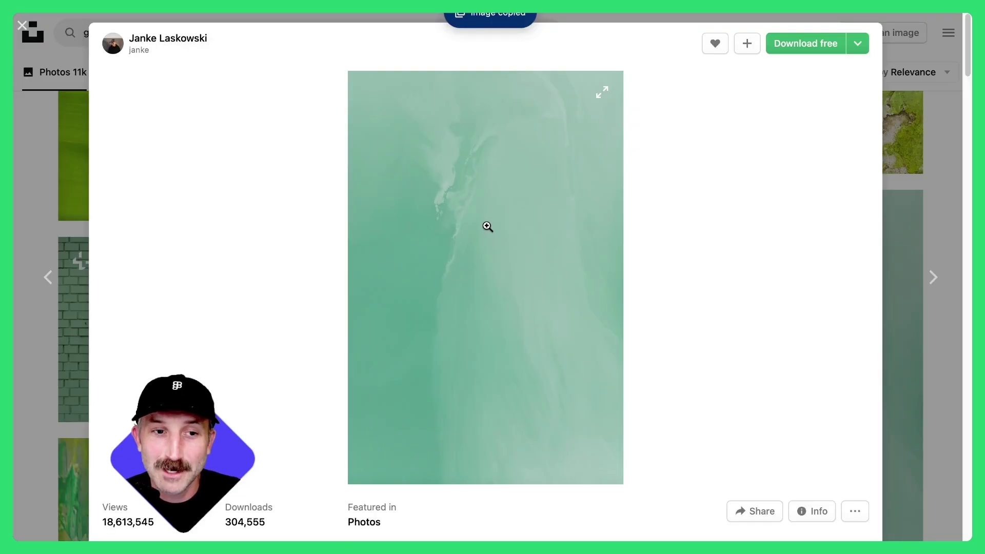
Copy the green texture photo from Unsplash and select the page's green header rectangle
{"action": "right_click", "coordinate": [488, 203]}
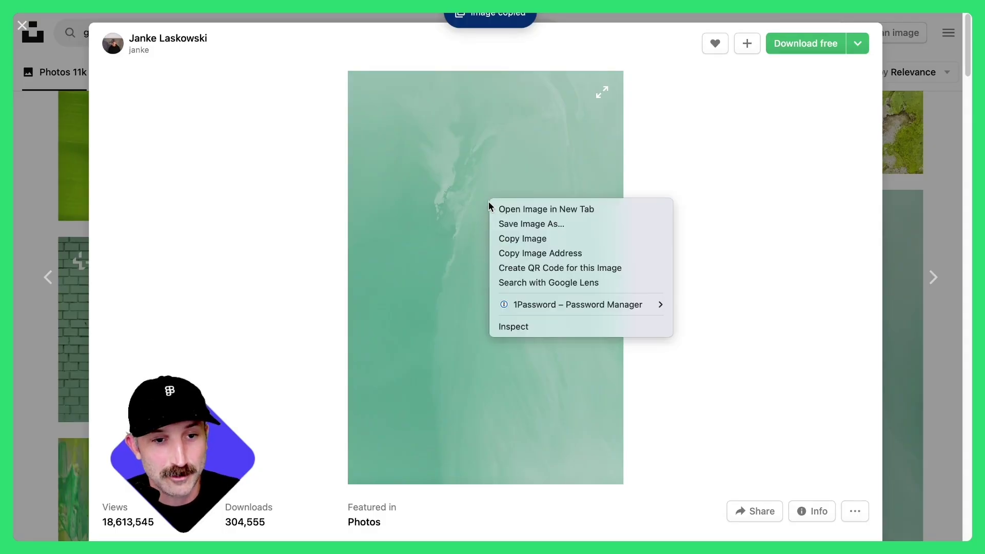
{"action": "left_click", "coordinate": [516, 239]}
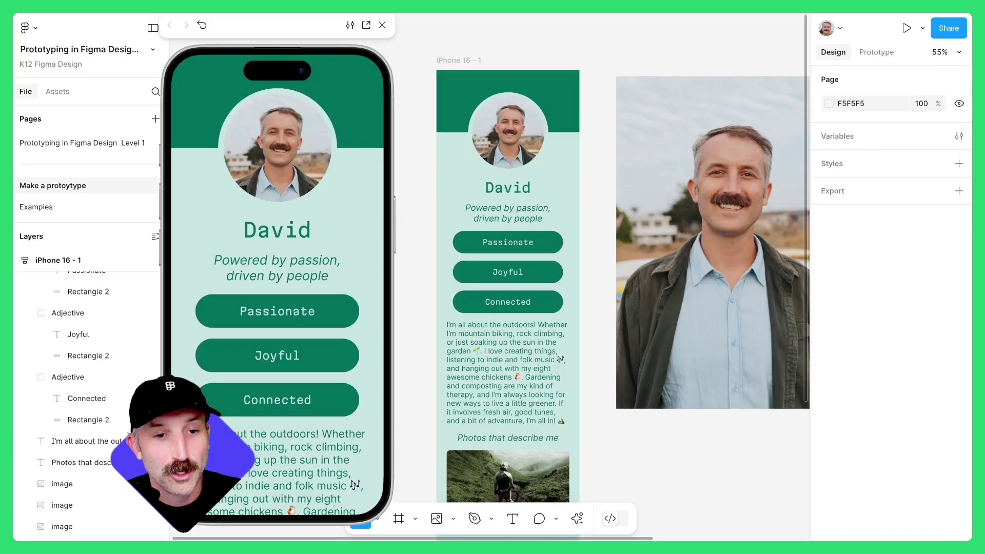
{"action": "left_click", "coordinate": [470, 96]}
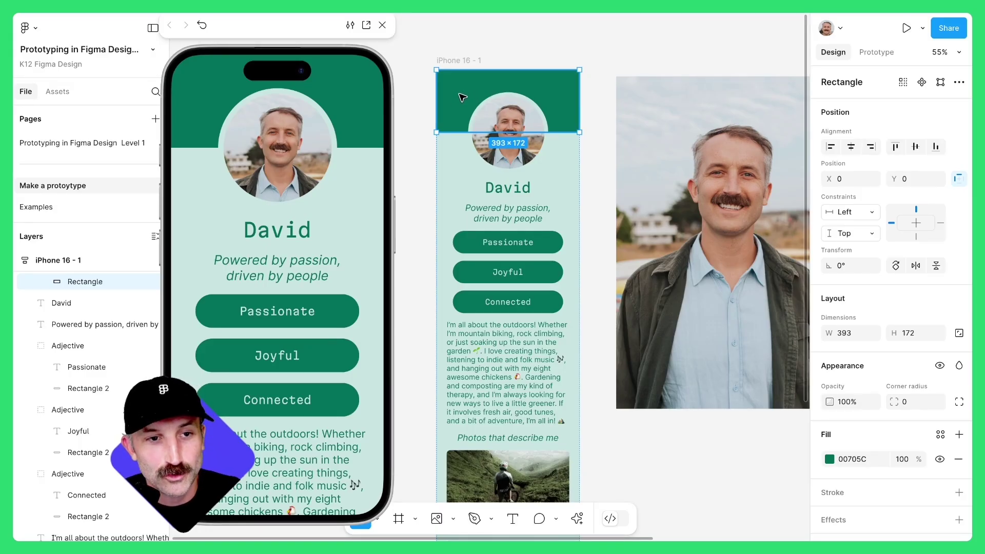
Paste the green texture as the header fill and set the frame's auto layout gap to 24
{"action": "key", "text": "ctrl+v"}
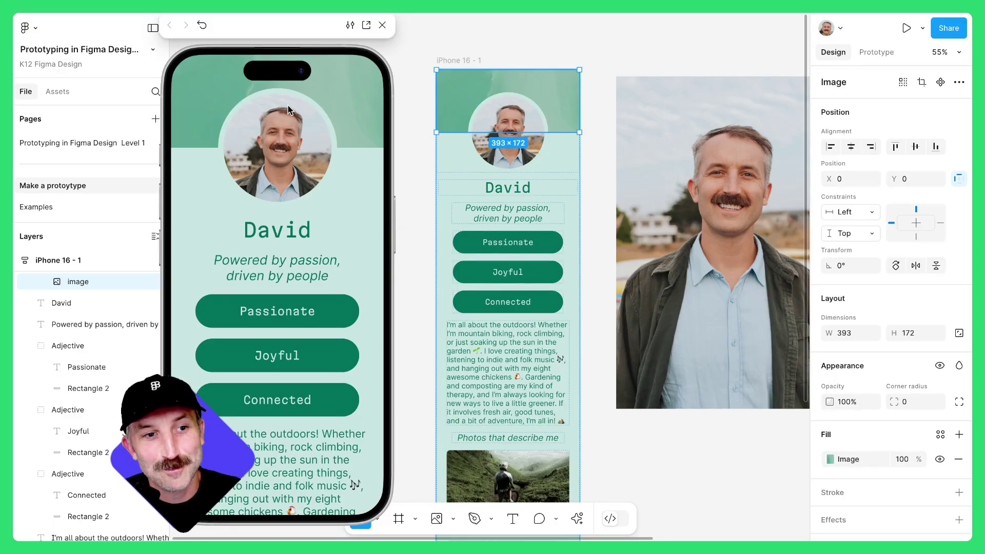
{"action": "scroll", "coordinate": [302, 196], "scroll_direction": "down", "scroll_amount": 10}
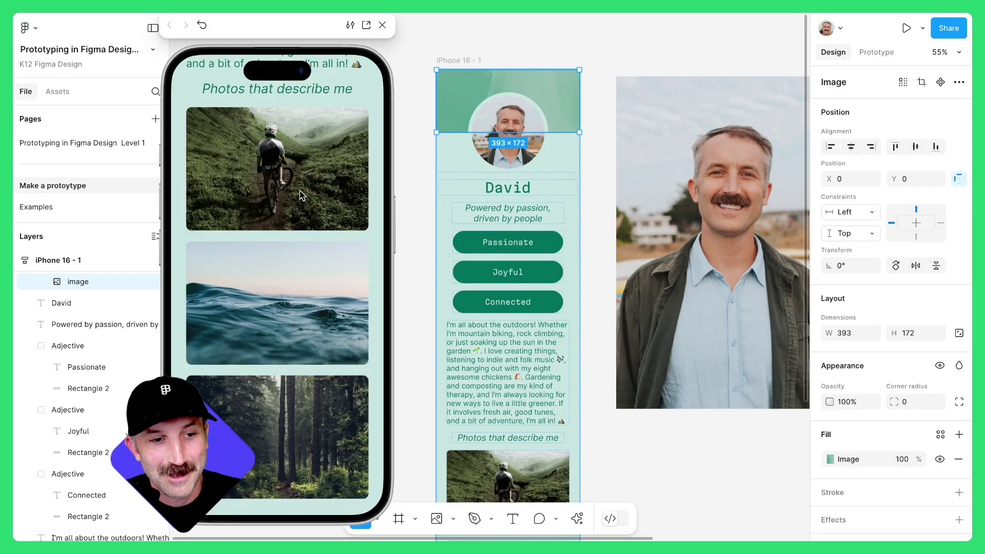
{"action": "key", "text": "shift+Return"}
{"action": "key", "text": "shift+a"}
{"action": "left_click_drag", "start_coordinate": [827, 333], "coordinate": [827, 334]}
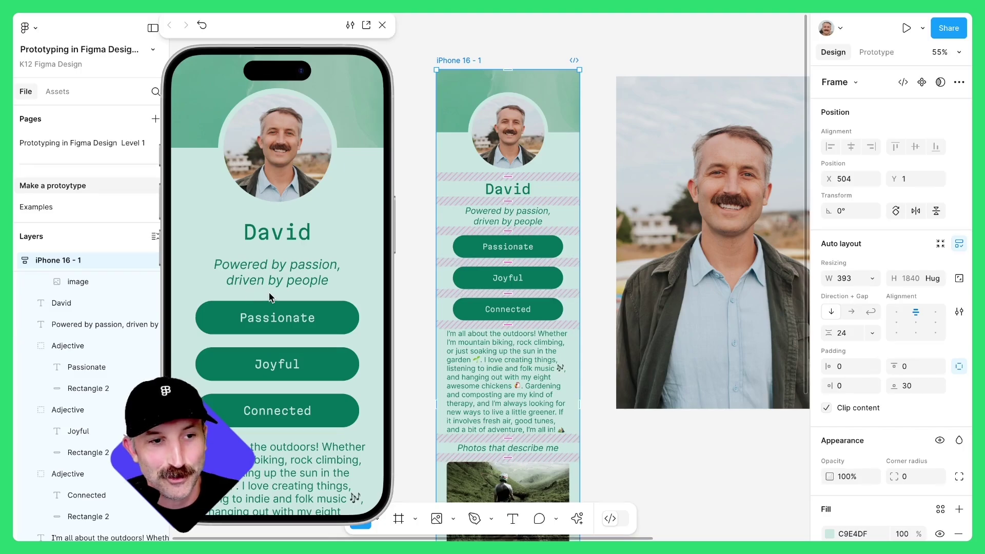
{"action": "scroll", "coordinate": [270, 293], "scroll_direction": "down", "scroll_amount": 10}
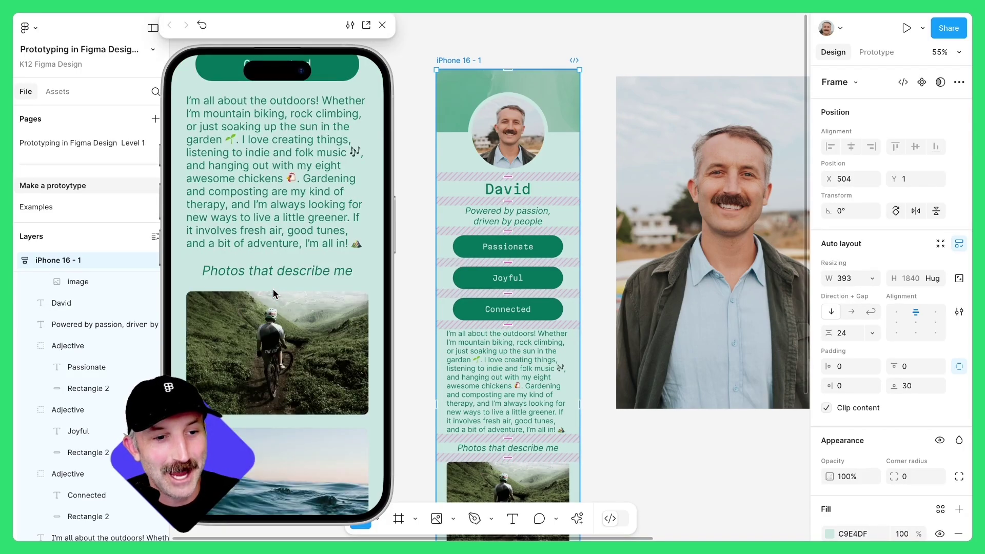
{"action": "scroll", "coordinate": [273, 293], "scroll_direction": "up", "scroll_amount": 10}
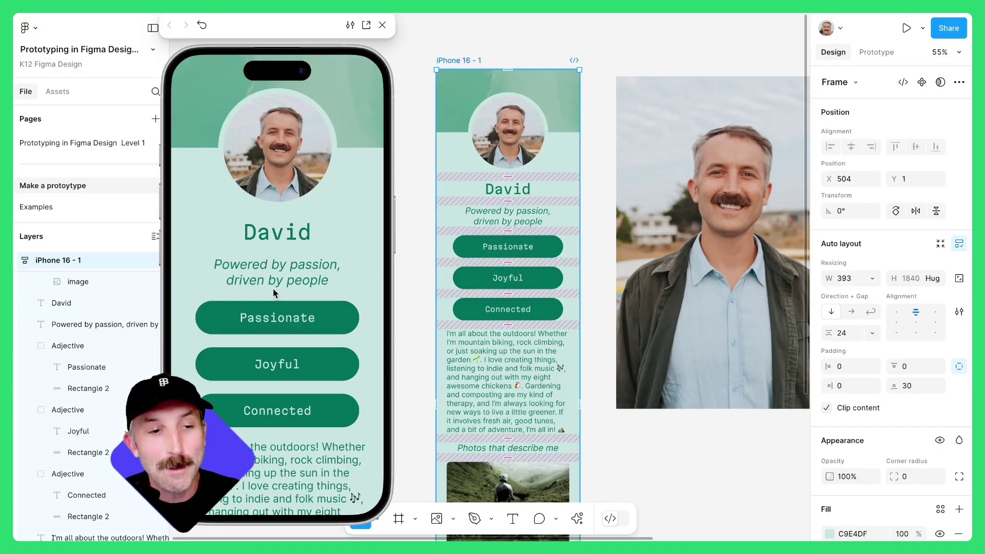
{"action": "key", "text": "Escape"}
{"action": "scroll", "coordinate": [257, 148], "scroll_direction": "right", "scroll_amount": 5}
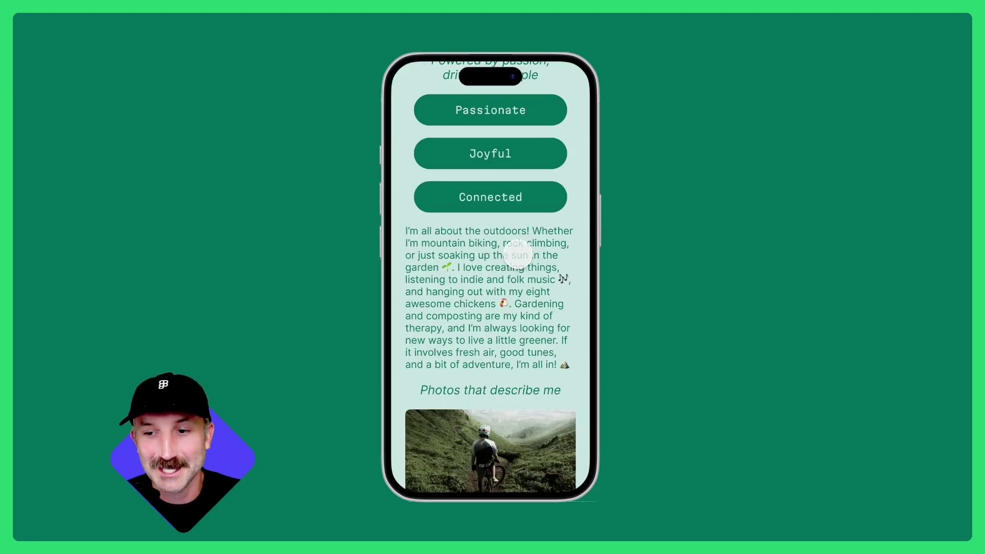
Scroll through the presented bio page prototype to review the header, bio and photos
{"action": "scroll", "coordinate": [517, 255], "scroll_direction": "down", "scroll_amount": 5}
{"action": "scroll", "coordinate": [517, 256], "scroll_direction": "up", "scroll_amount": 10}
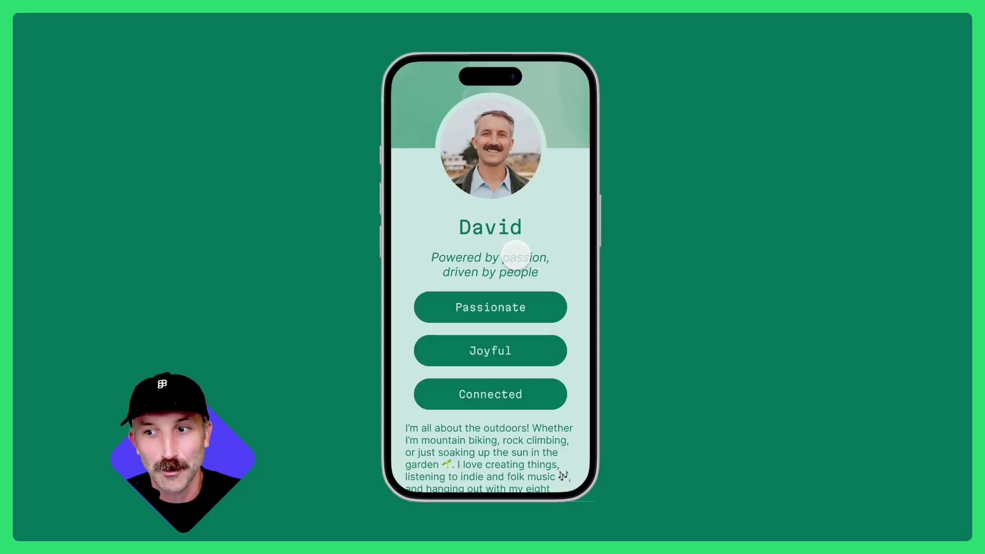
{"action": "scroll", "coordinate": [516, 255], "scroll_direction": "down", "scroll_amount": 4}
{"action": "scroll", "coordinate": [516, 255], "scroll_direction": "up", "scroll_amount": 4}
{"action": "scroll", "coordinate": [515, 255], "scroll_direction": "down", "scroll_amount": 5}
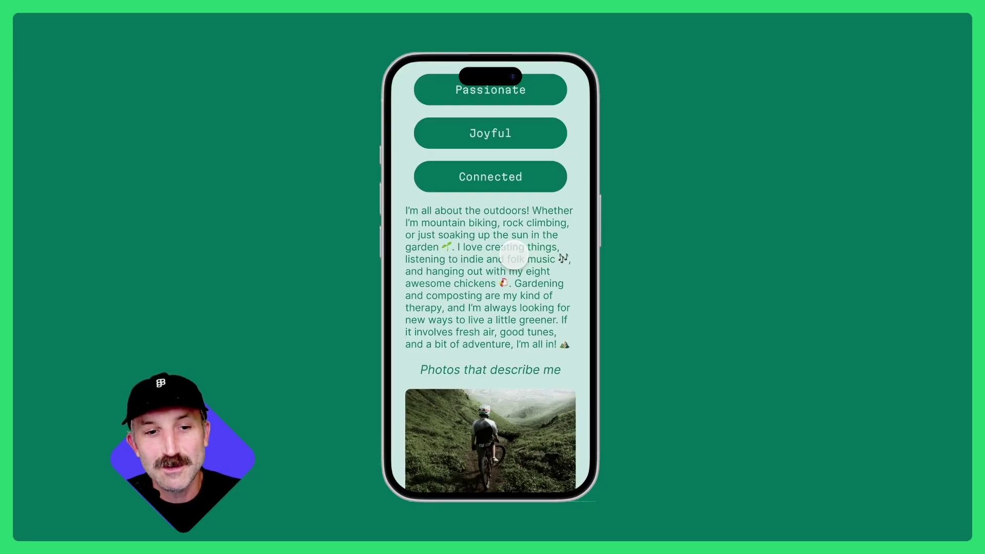
{"action": "scroll", "coordinate": [514, 255], "scroll_direction": "down", "scroll_amount": 5}
{"action": "scroll", "coordinate": [514, 255], "scroll_direction": "up", "scroll_amount": 10}
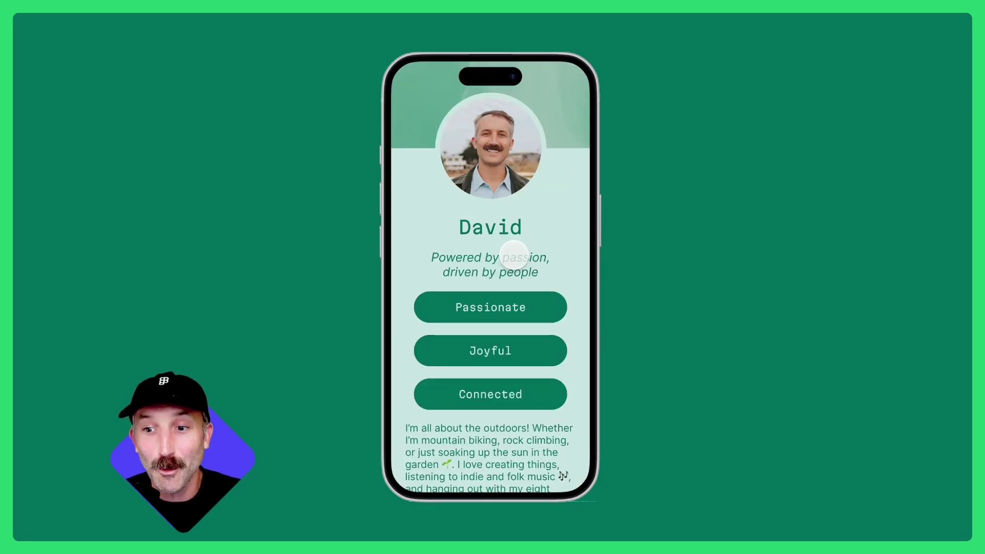
{"action": "scroll", "coordinate": [513, 254], "scroll_direction": "down", "scroll_amount": 3}
Switch to the Examples page and bring back the design properties
{"action": "scroll", "coordinate": [513, 254], "scroll_direction": "up", "scroll_amount": 3}
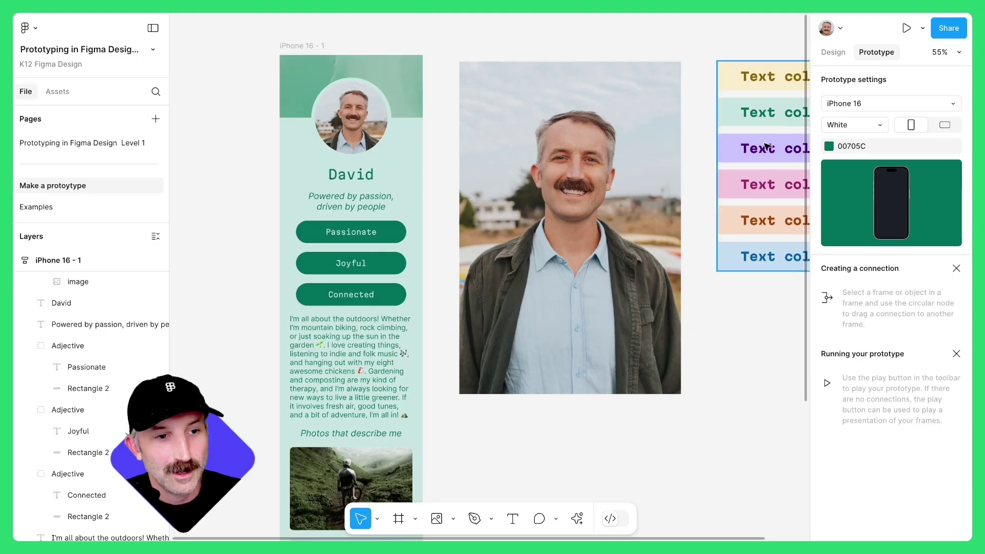
{"action": "left_click", "coordinate": [41, 210]}
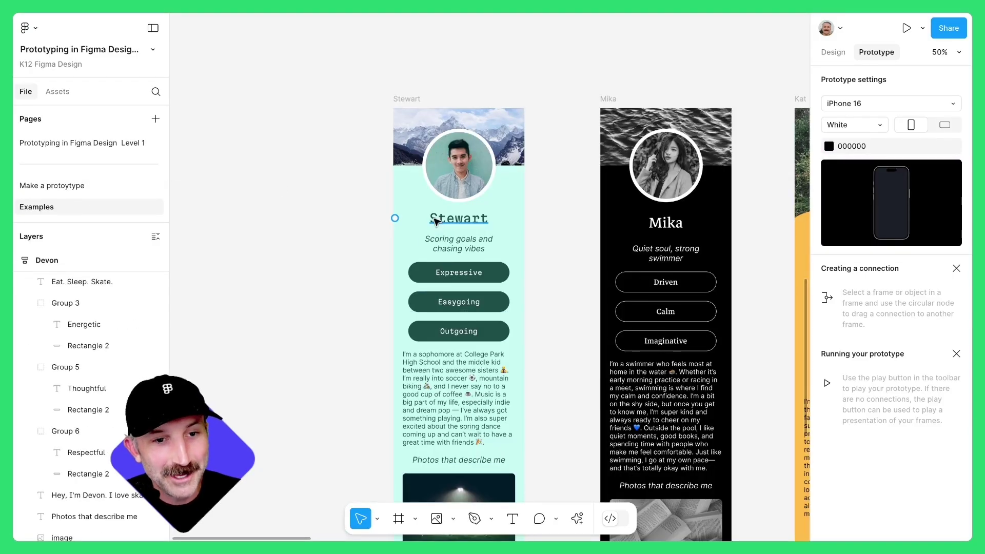
{"action": "scroll", "coordinate": [402, 194], "scroll_direction": "down", "scroll_amount": 2}
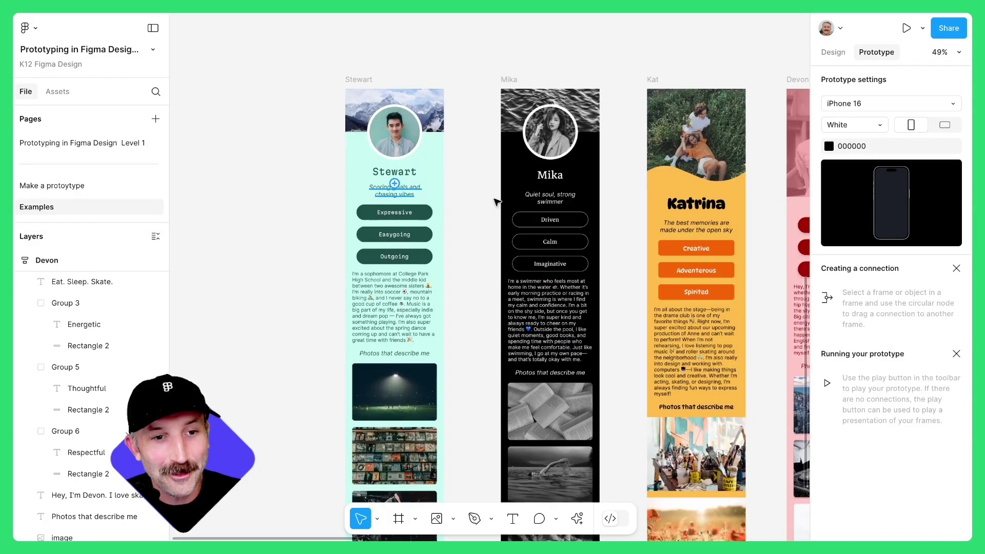
{"action": "left_click", "coordinate": [833, 53]}
{"action": "scroll", "coordinate": [480, 115], "scroll_direction": "down", "scroll_amount": 3}
{"action": "scroll", "coordinate": [464, 128], "scroll_direction": "right", "scroll_amount": 5}
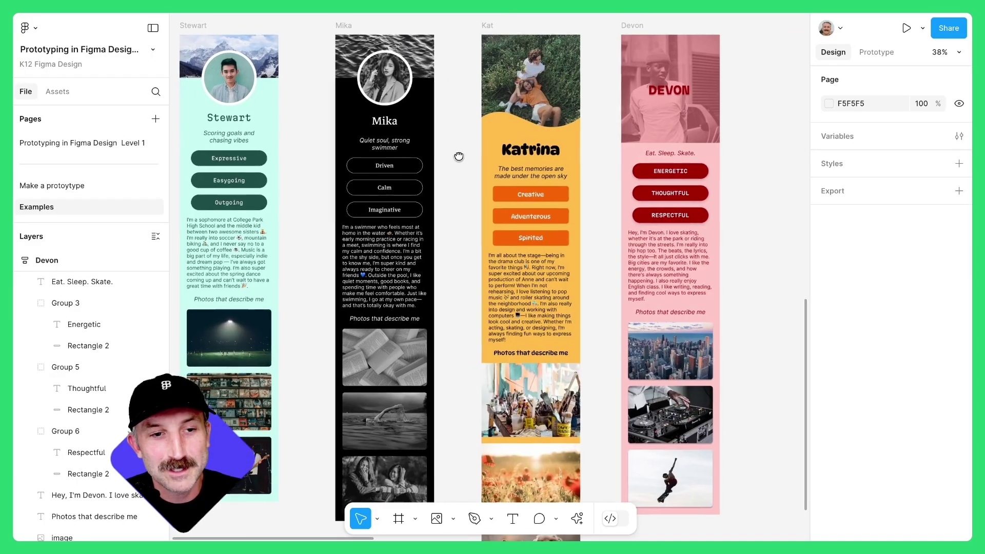
{"action": "scroll", "coordinate": [470, 156], "scroll_direction": "left", "scroll_amount": 2}
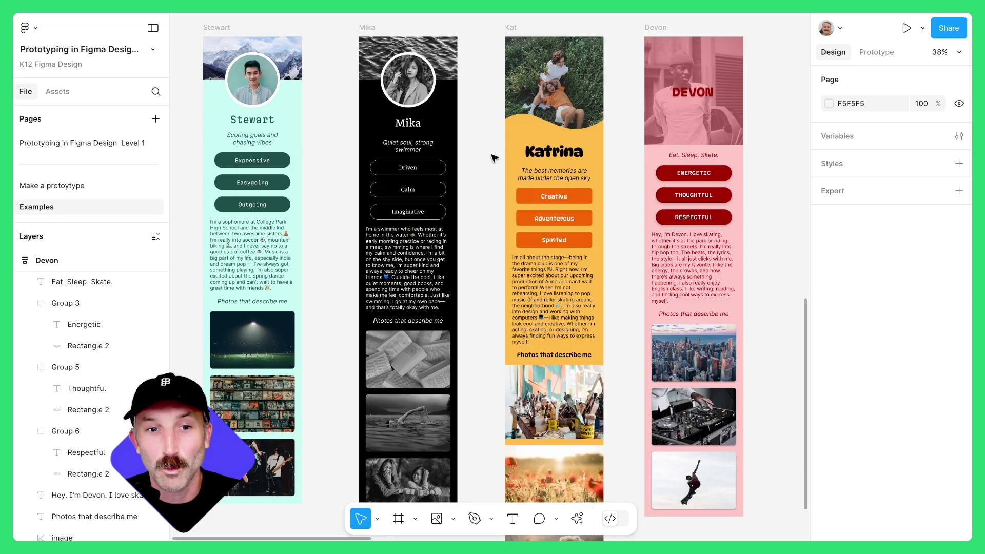
{"action": "scroll", "coordinate": [544, 88], "scroll_direction": "up", "scroll_amount": 5}
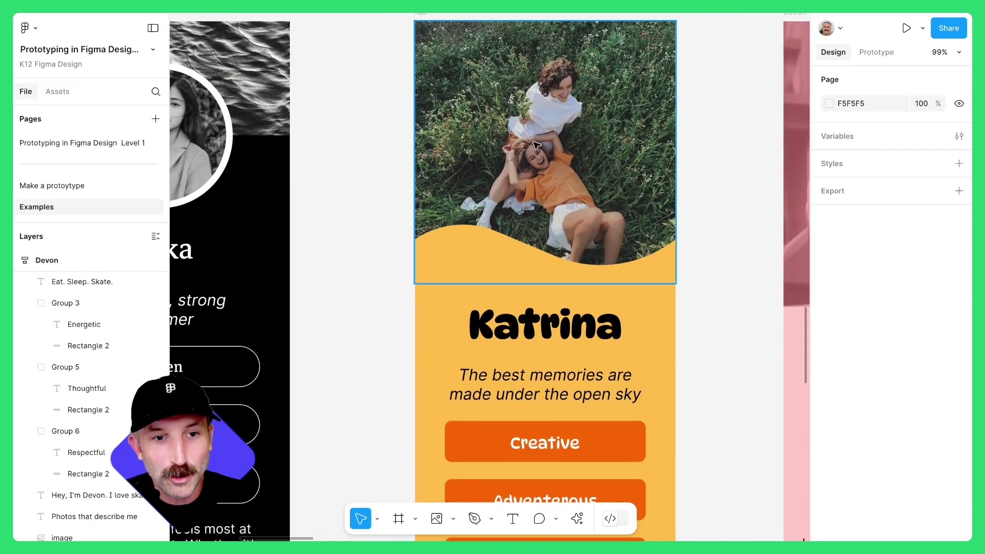
Reshape the wavy bottom curve of Katrina's header photo, then return to Make a prototype
{"action": "left_click", "coordinate": [562, 145]}
{"action": "double_click", "coordinate": [562, 145]}
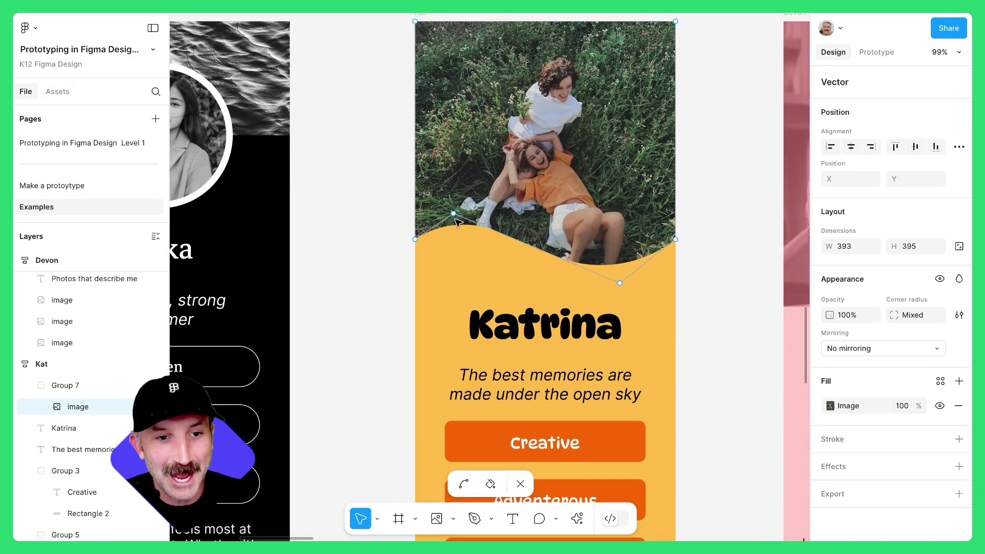
{"action": "left_click_drag", "start_coordinate": [461, 249], "coordinate": [463, 208]}
{"action": "key", "text": "Escape"}
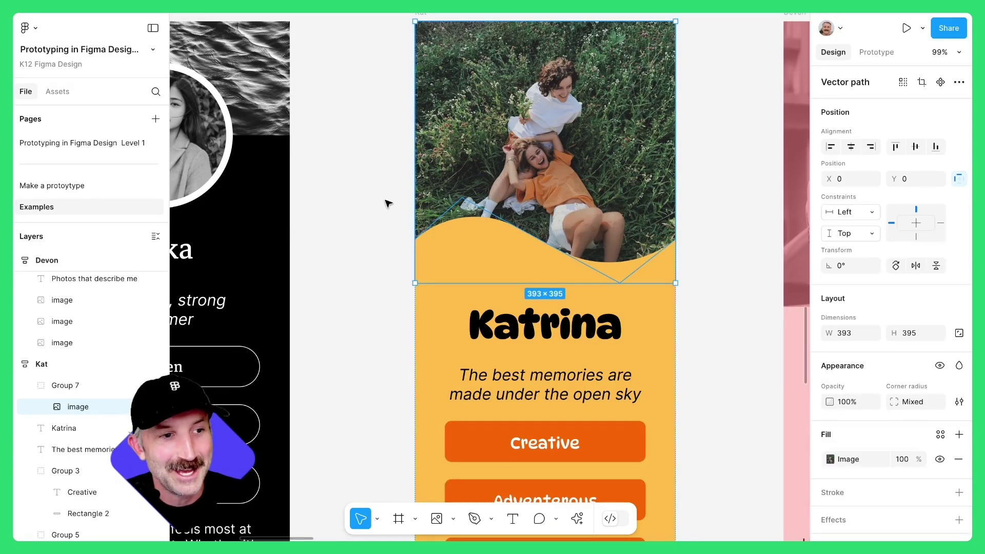
{"action": "left_click", "coordinate": [387, 204]}
{"action": "left_click", "coordinate": [72, 185]}
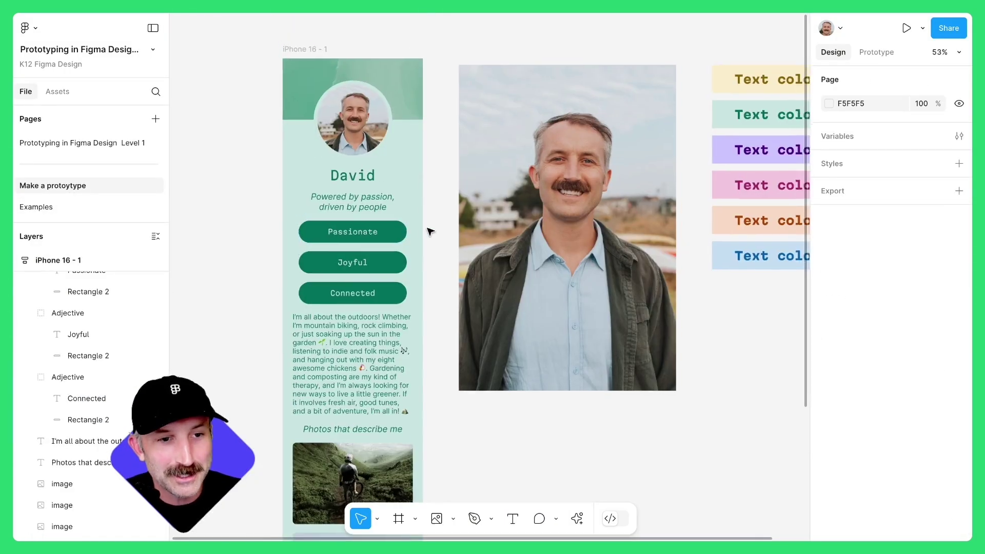
{"action": "scroll", "coordinate": [364, 134], "scroll_direction": "up", "scroll_amount": 1}
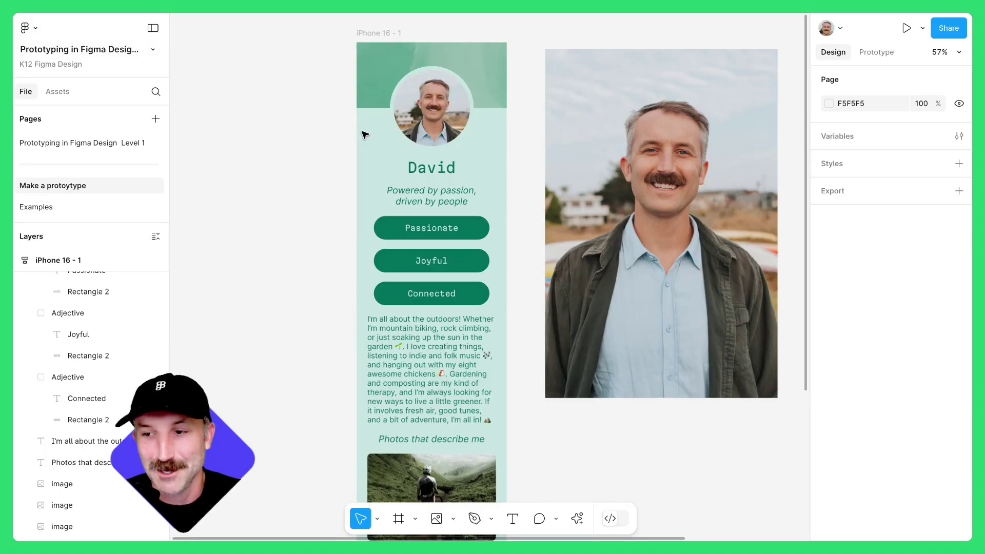